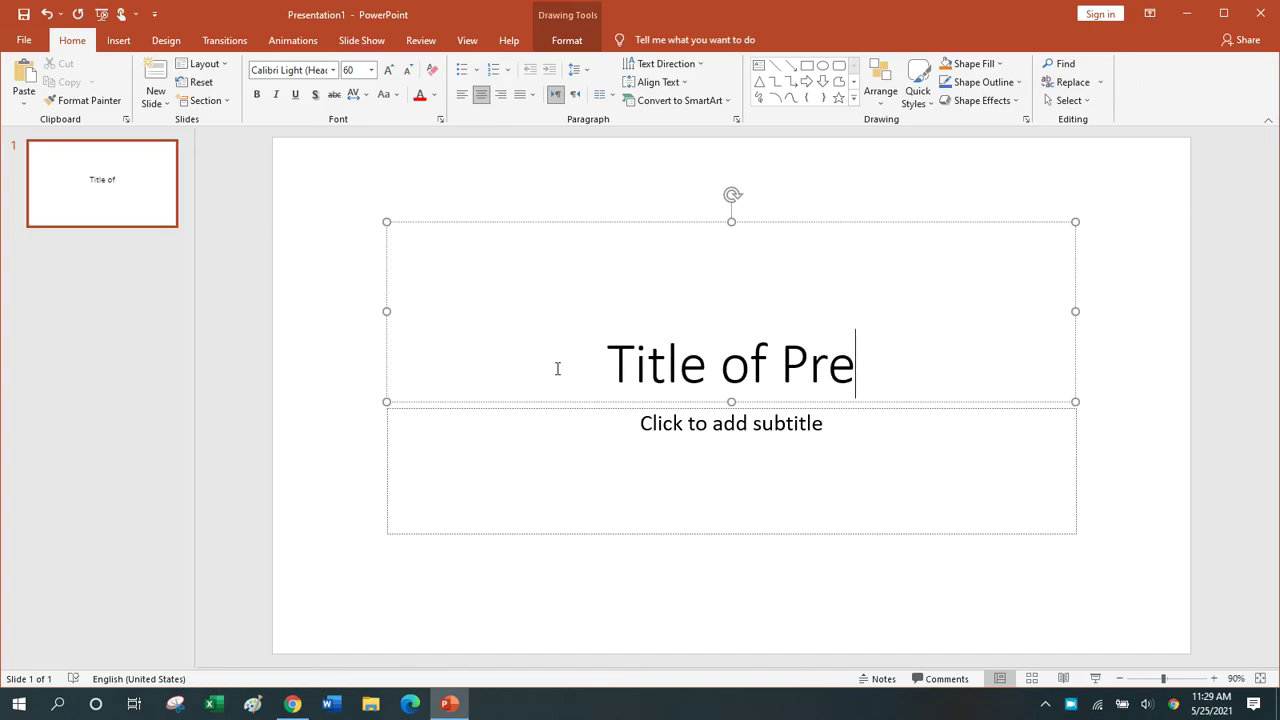
Complete the title 'Title of Presentaion' and enter the subtitle 'Presented by: Person name'.
{"action": "type", "text": "ntaion"}
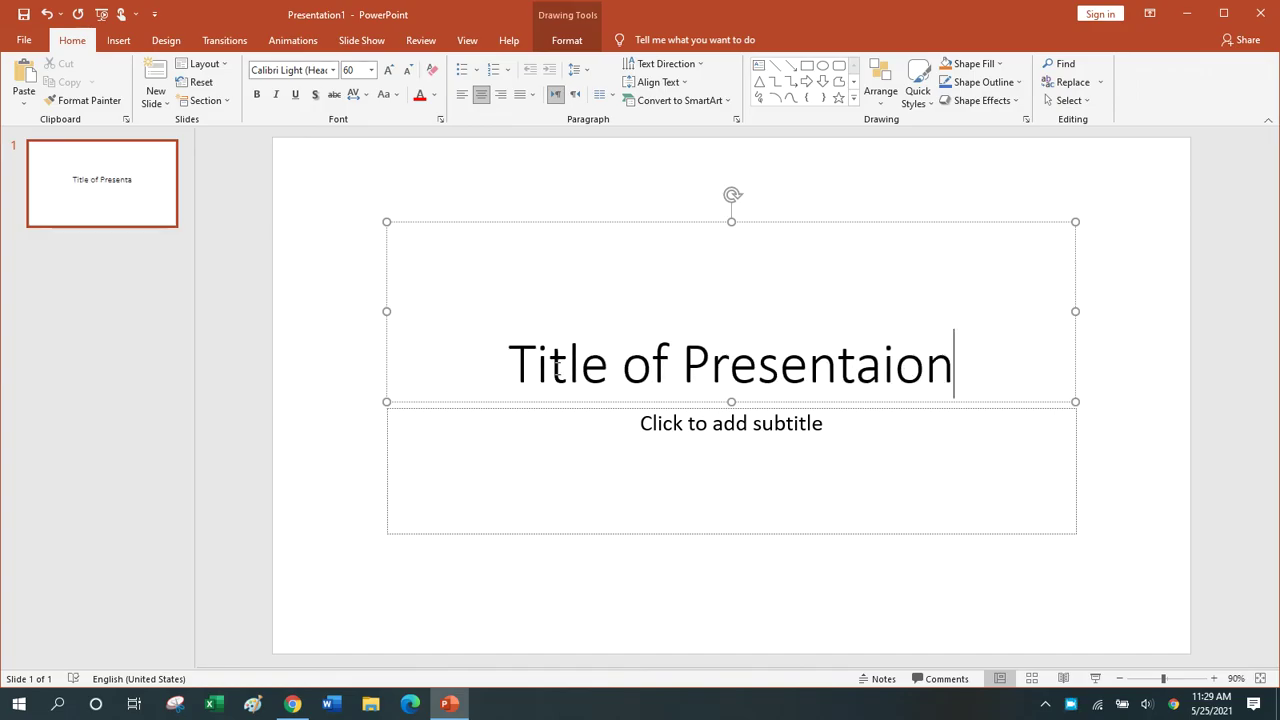
{"action": "left_click", "coordinate": [693, 429]}
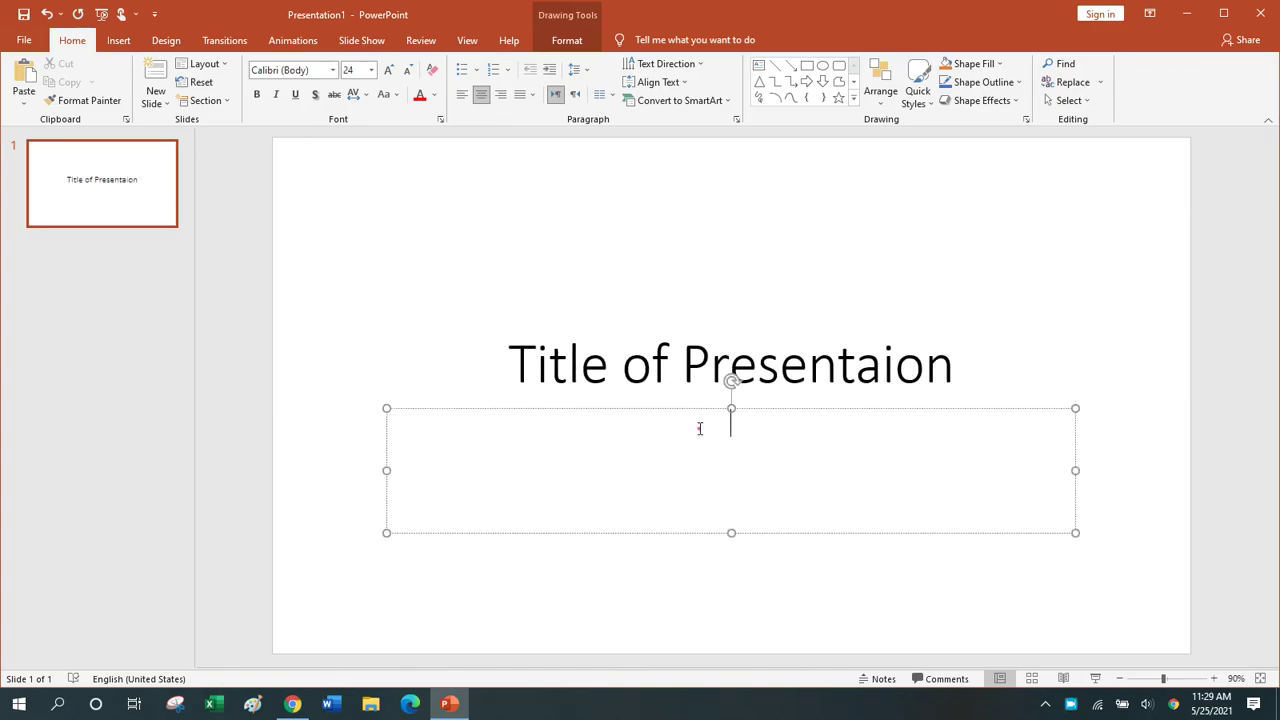
{"action": "type", "text": "Presnstedby"}
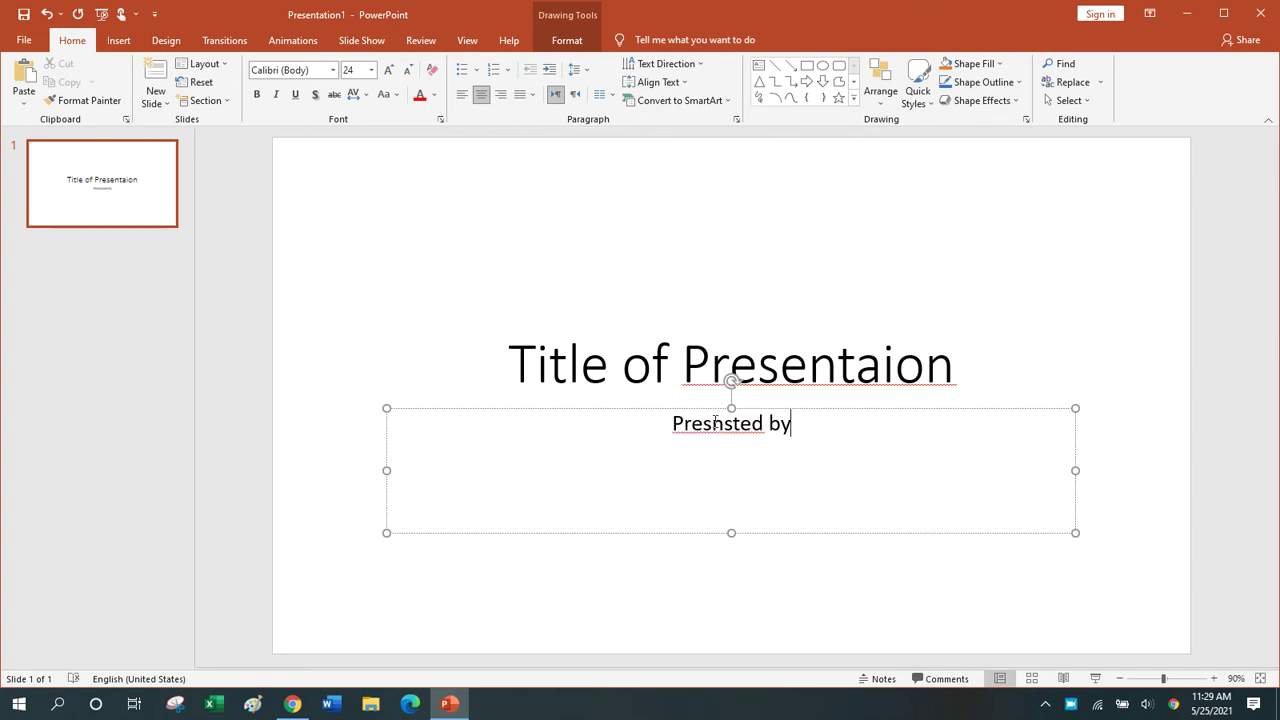
{"action": "type", "text": "e"}
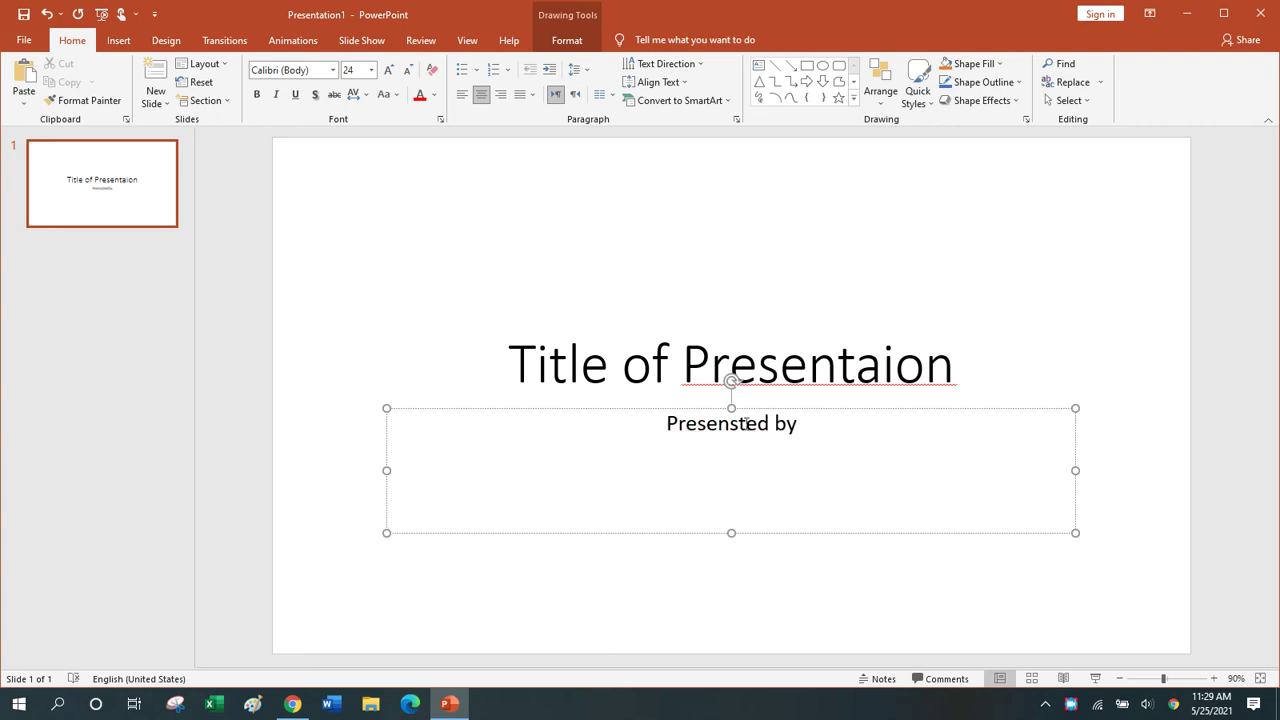
{"action": "left_click", "coordinate": [739, 424]}
{"action": "key", "text": "BackSpace"}
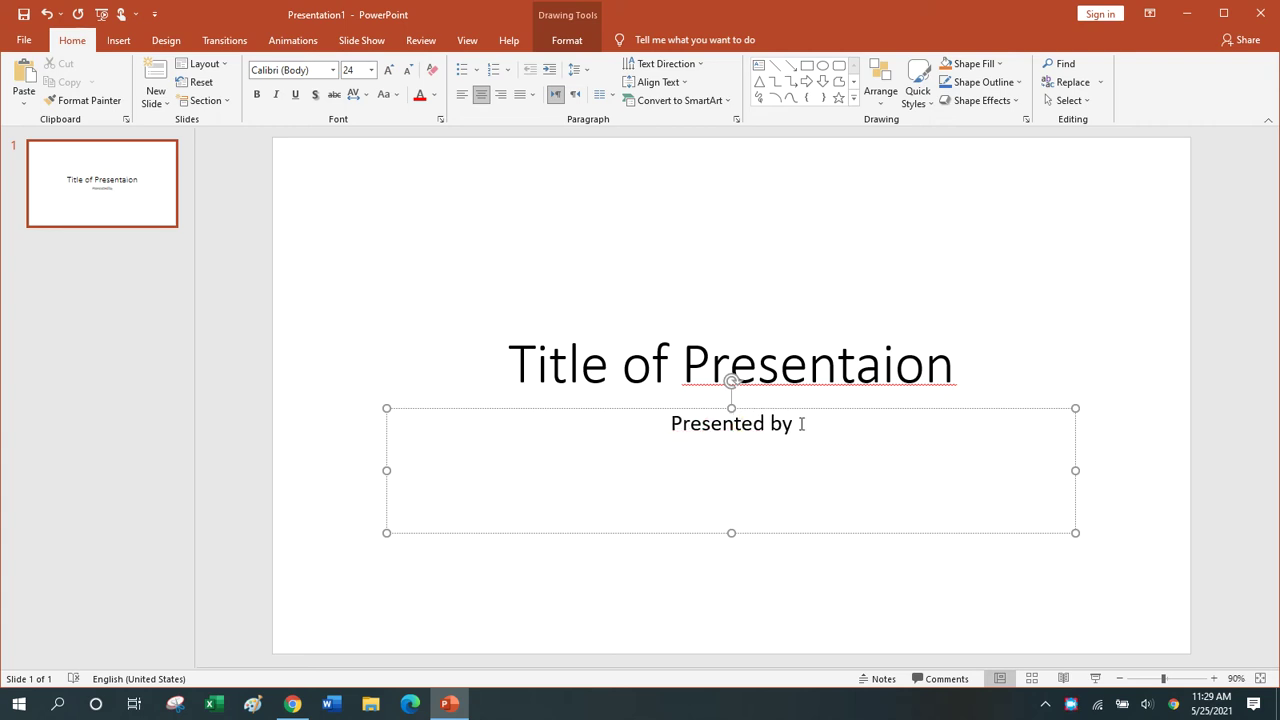
{"action": "left_click", "coordinate": [801, 424]}
{"action": "type", "text": ": Person nAM"}
{"action": "key", "text": "BackSpace"}
{"action": "key", "text": "BackSpace"}
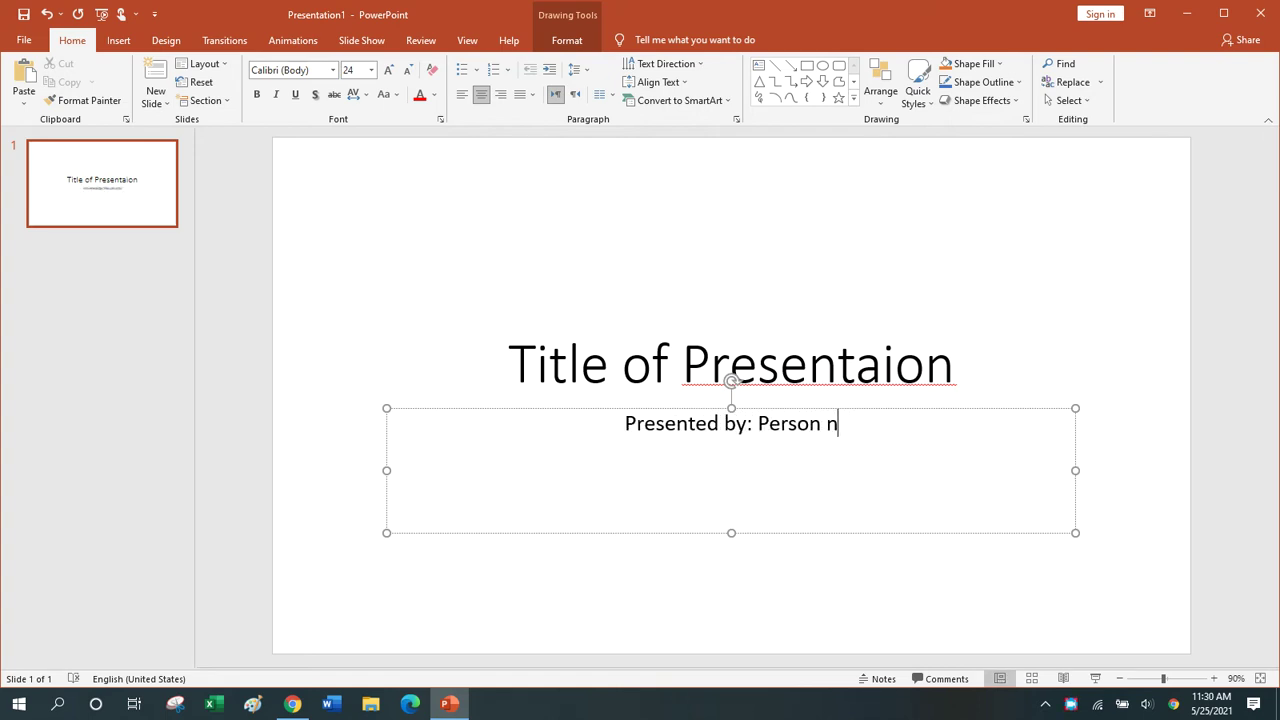
{"action": "type", "text": "ame"}
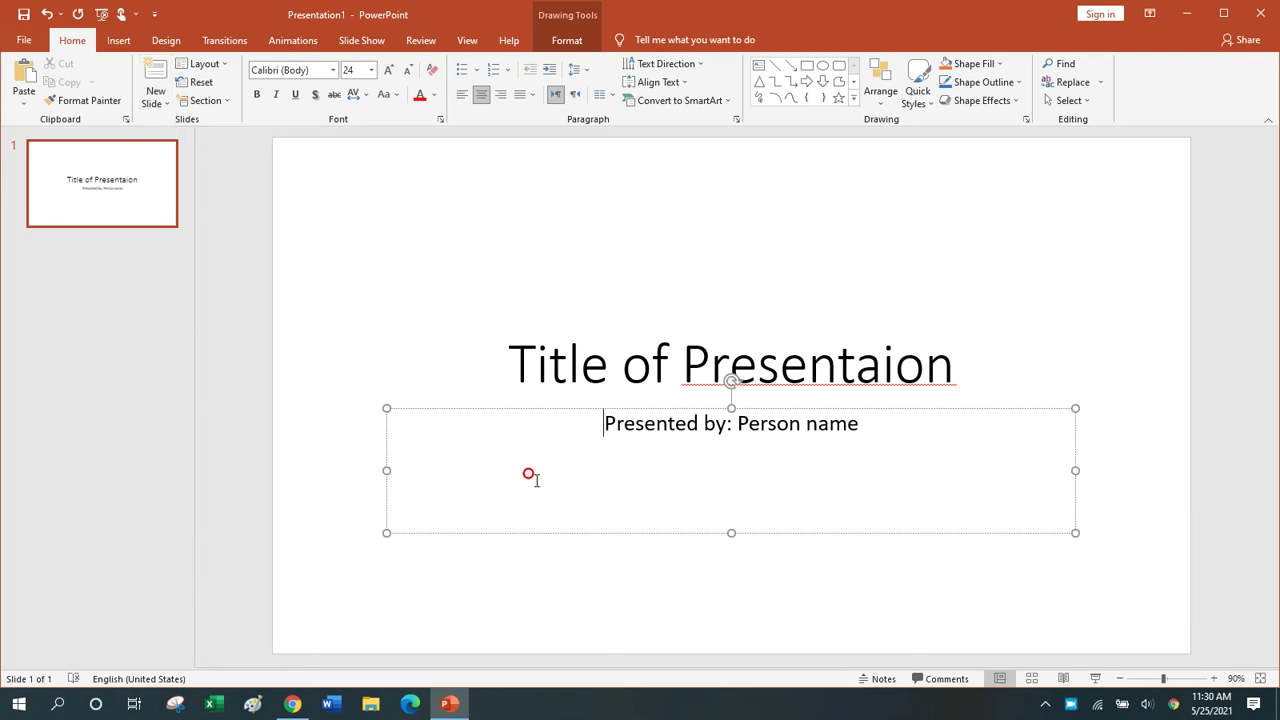
{"action": "left_click", "coordinate": [560, 506]}
Add the subtitle line 'Now for new slide click on new slide and press enter'.
{"action": "key", "text": "Return"}
{"action": "key", "text": "Return"}
{"action": "key", "text": "Return"}
{"action": "key", "text": "Return"}
{"action": "type", "text": "No"}
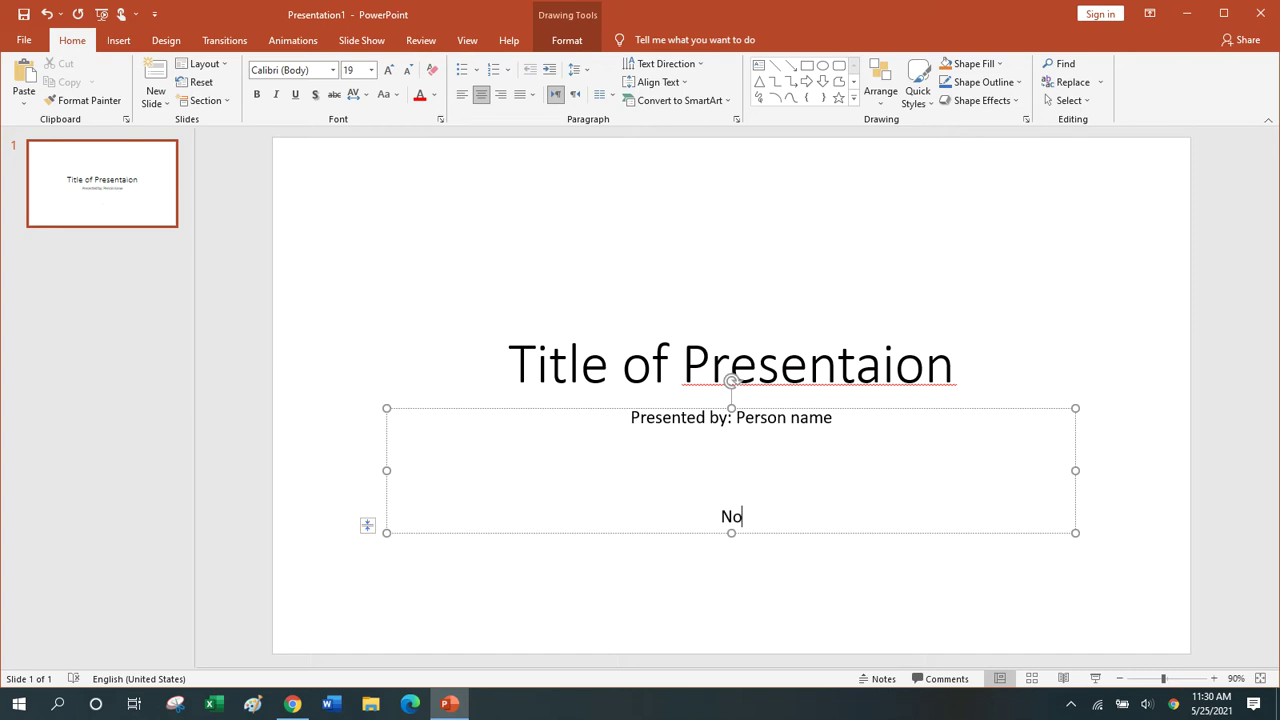
{"action": "type", "text": "w for new slide click"}
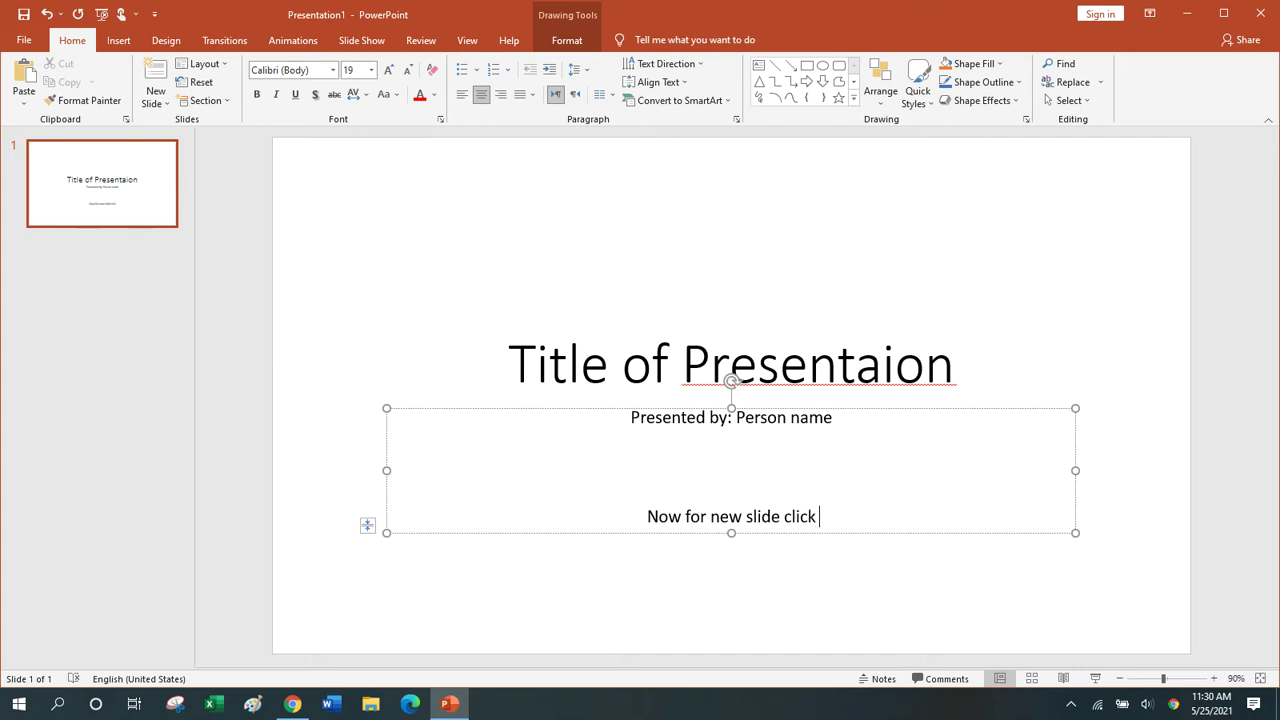
{"action": "type", "text": " on"}
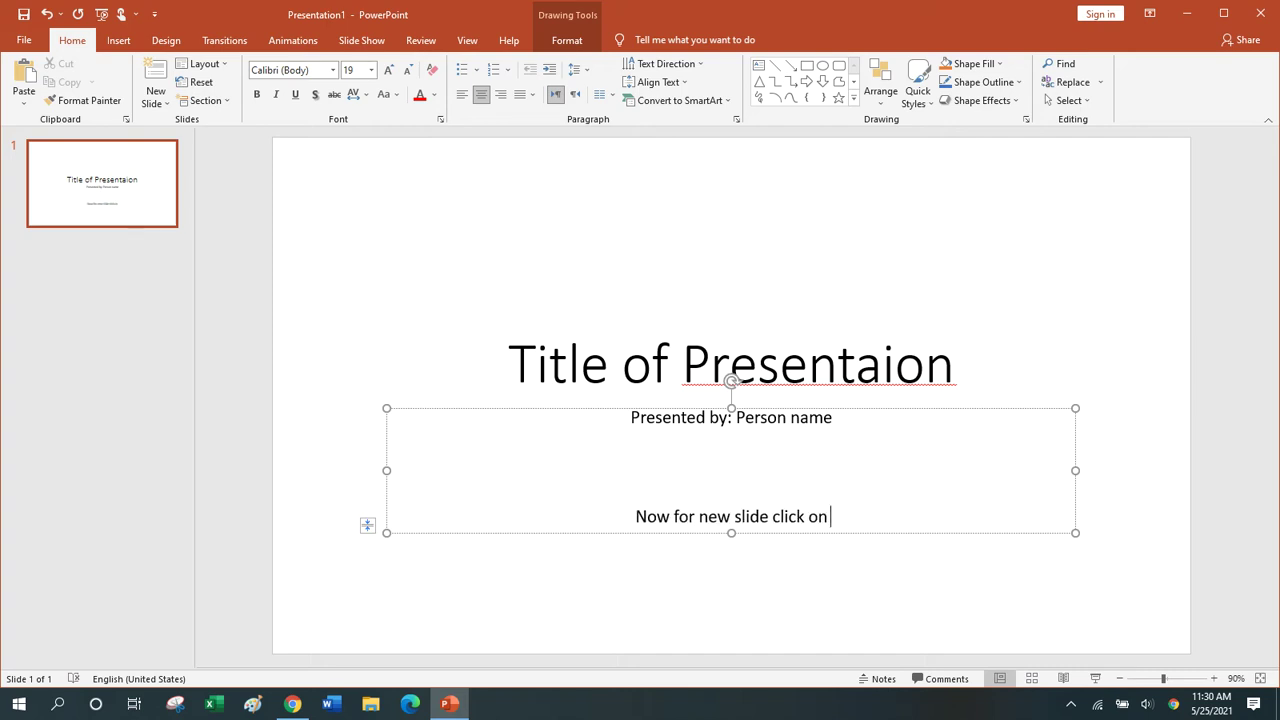
{"action": "type", "text": " new "}
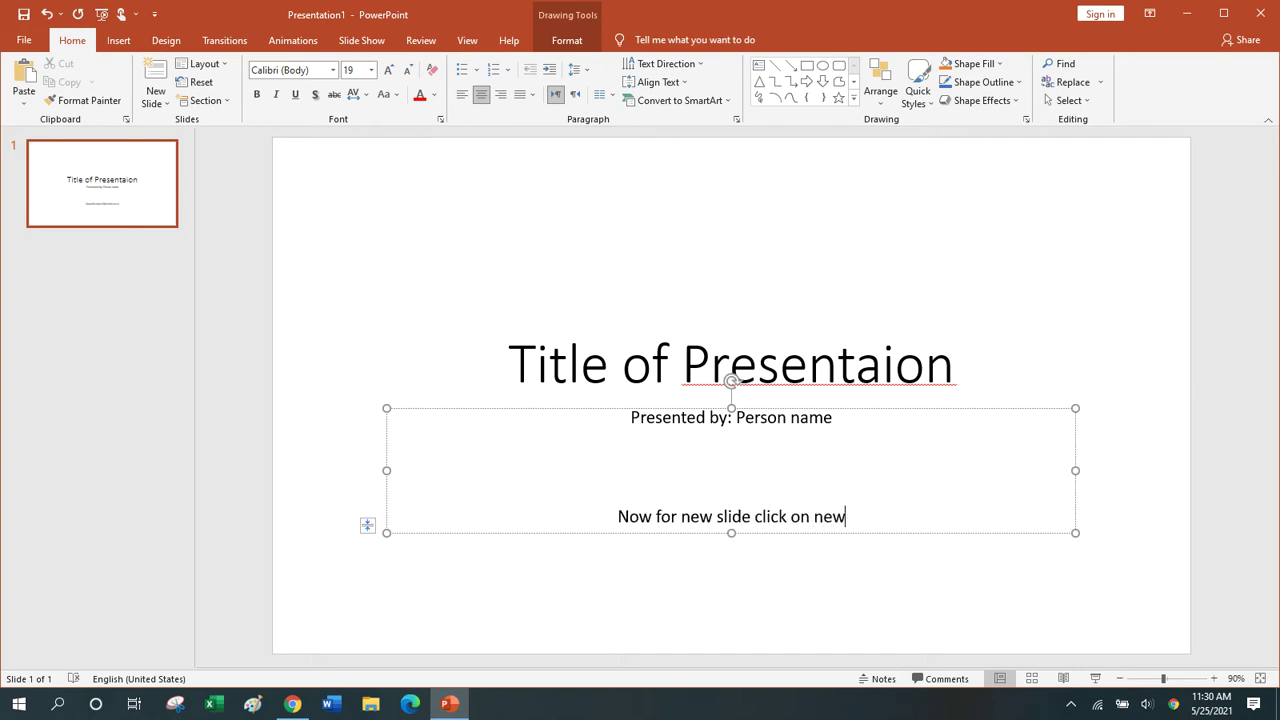
{"action": "type", "text": "alis"}
{"action": "key", "text": "BackSpace"}
{"action": "key", "text": "BackSpace"}
{"action": "key", "text": "BackSpace"}
{"action": "key", "text": "BackSpace"}
{"action": "type", "text": "slide and press enter"}
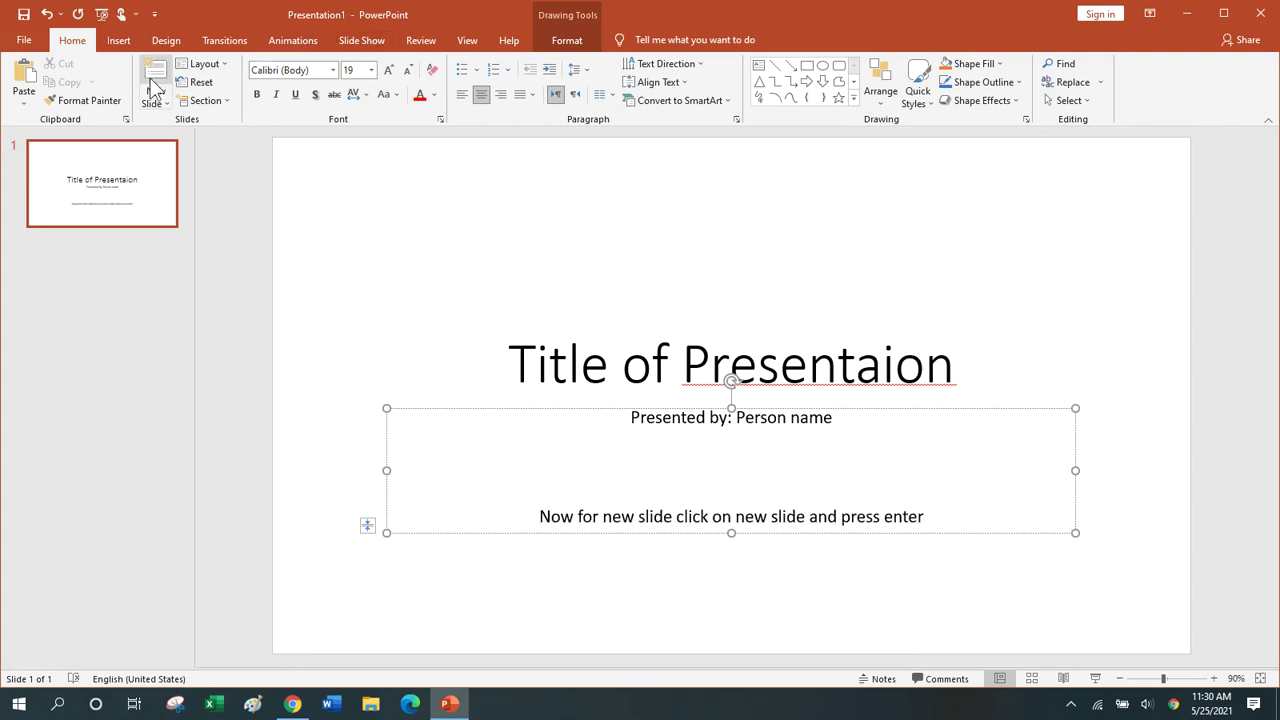
{"action": "left_click", "coordinate": [154, 103]}
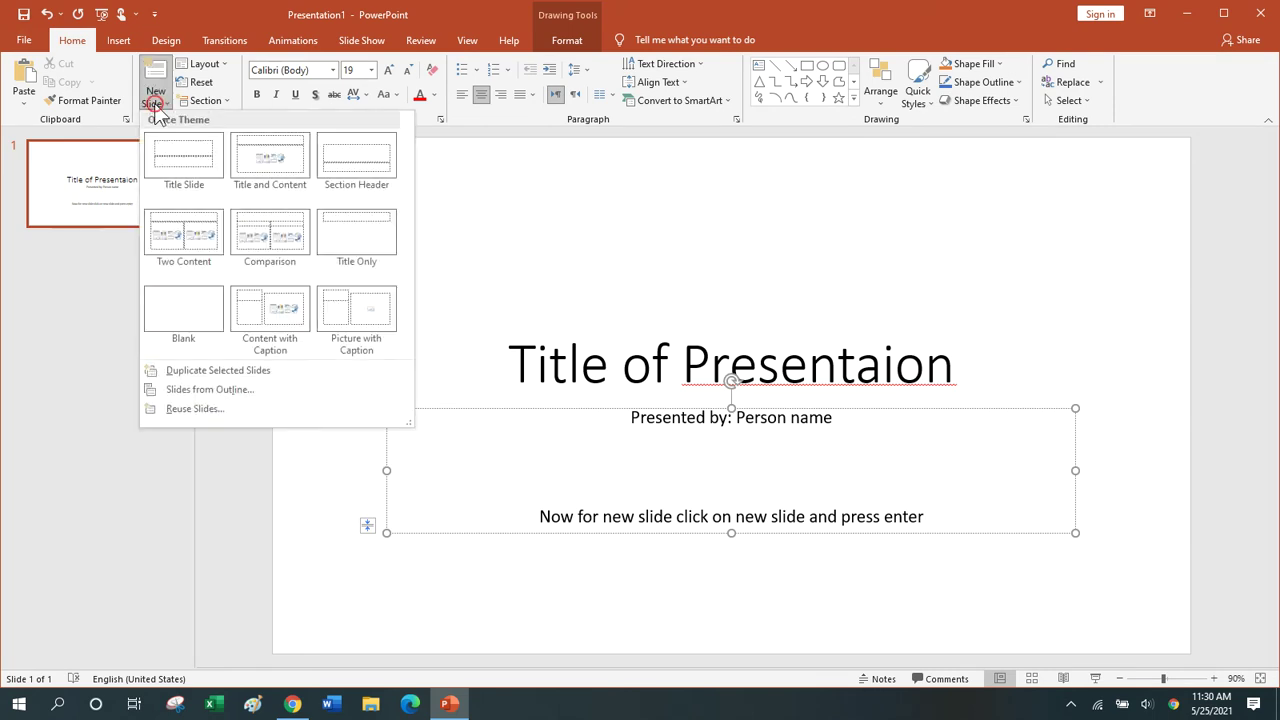
Add a Title and Content slide titled 'Type Tile here'.
{"action": "left_click", "coordinate": [269, 152]}
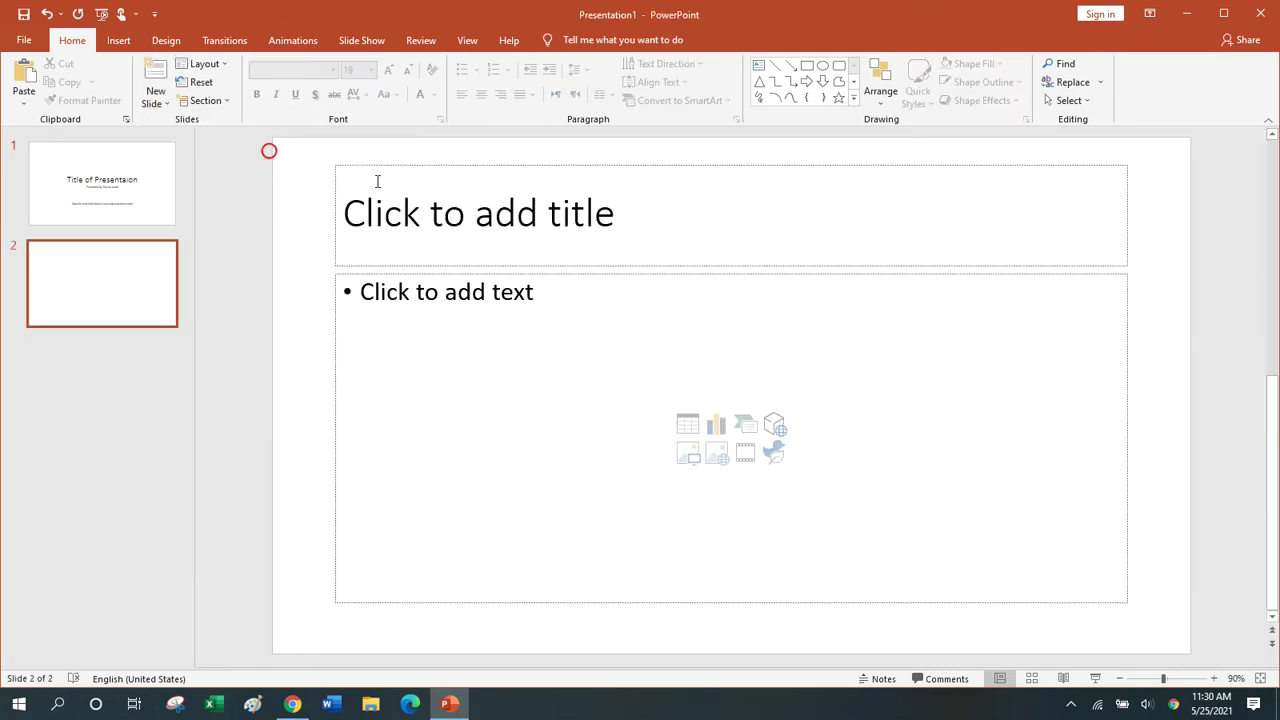
{"action": "left_click", "coordinate": [440, 218]}
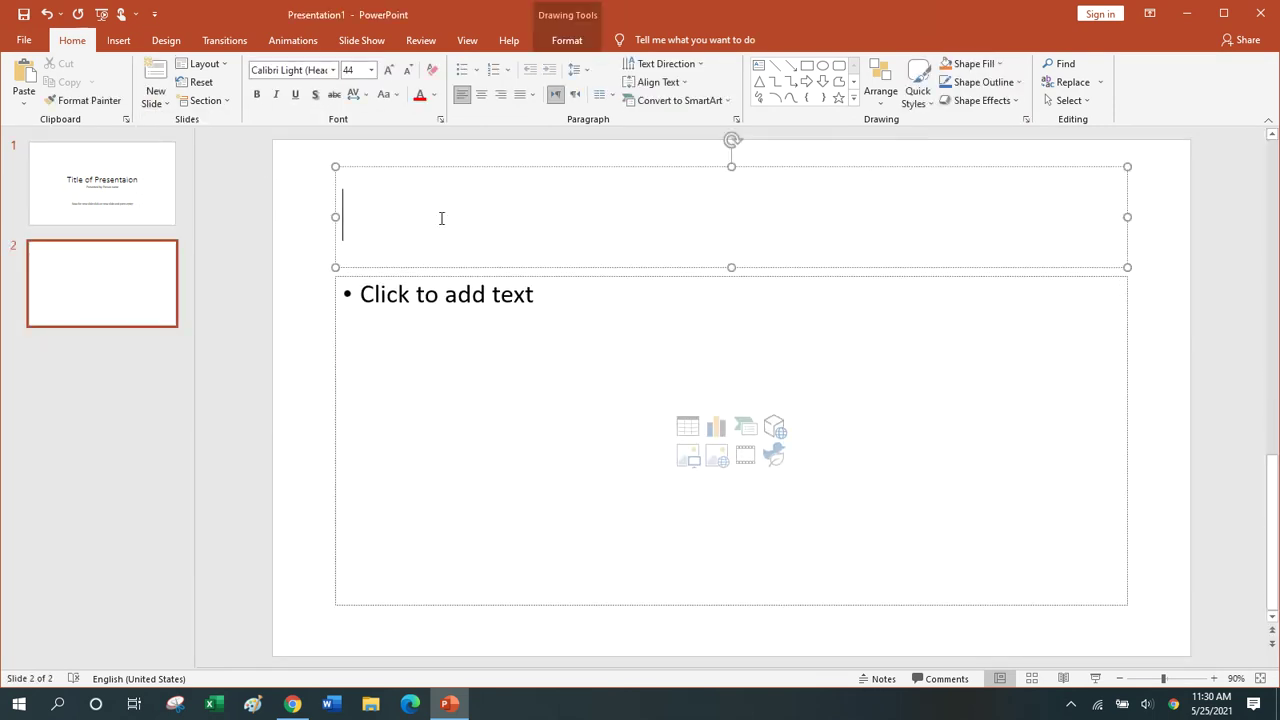
{"action": "type", "text": "Type"}
{"action": "key", "text": "BackSpace"}
{"action": "type", "text": "pe"}
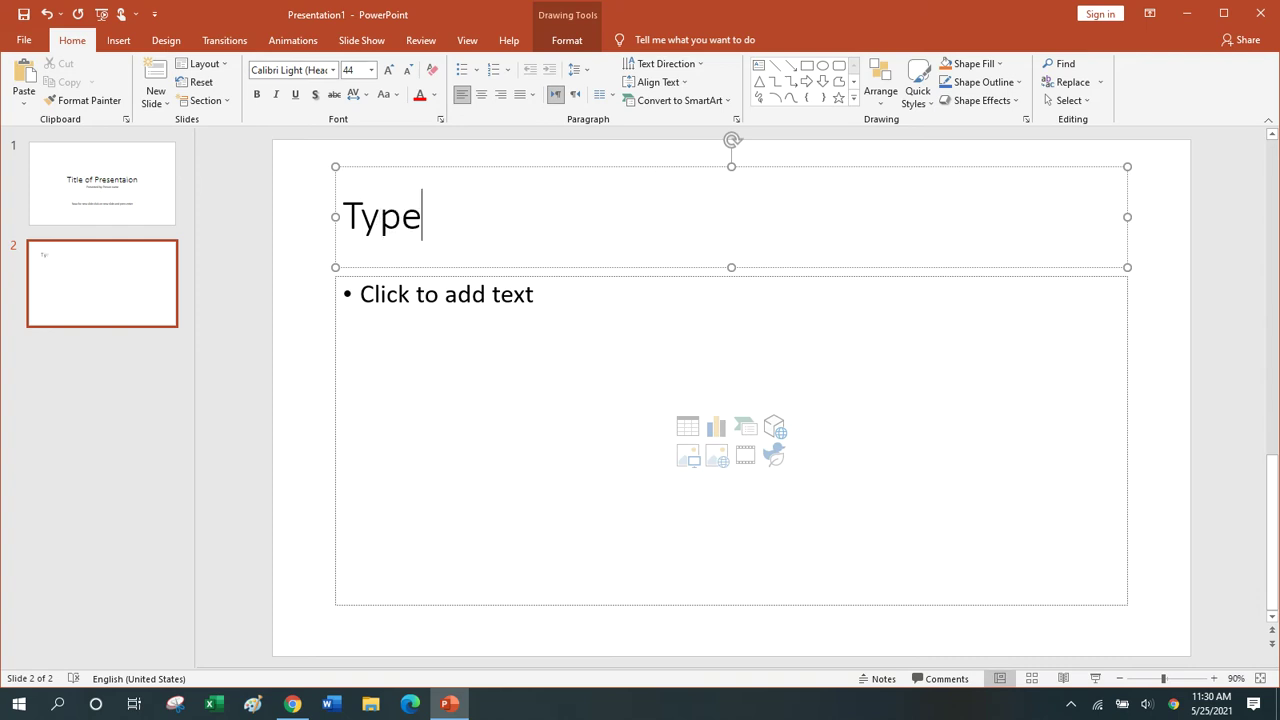
{"action": "type", "text": " Tile "}
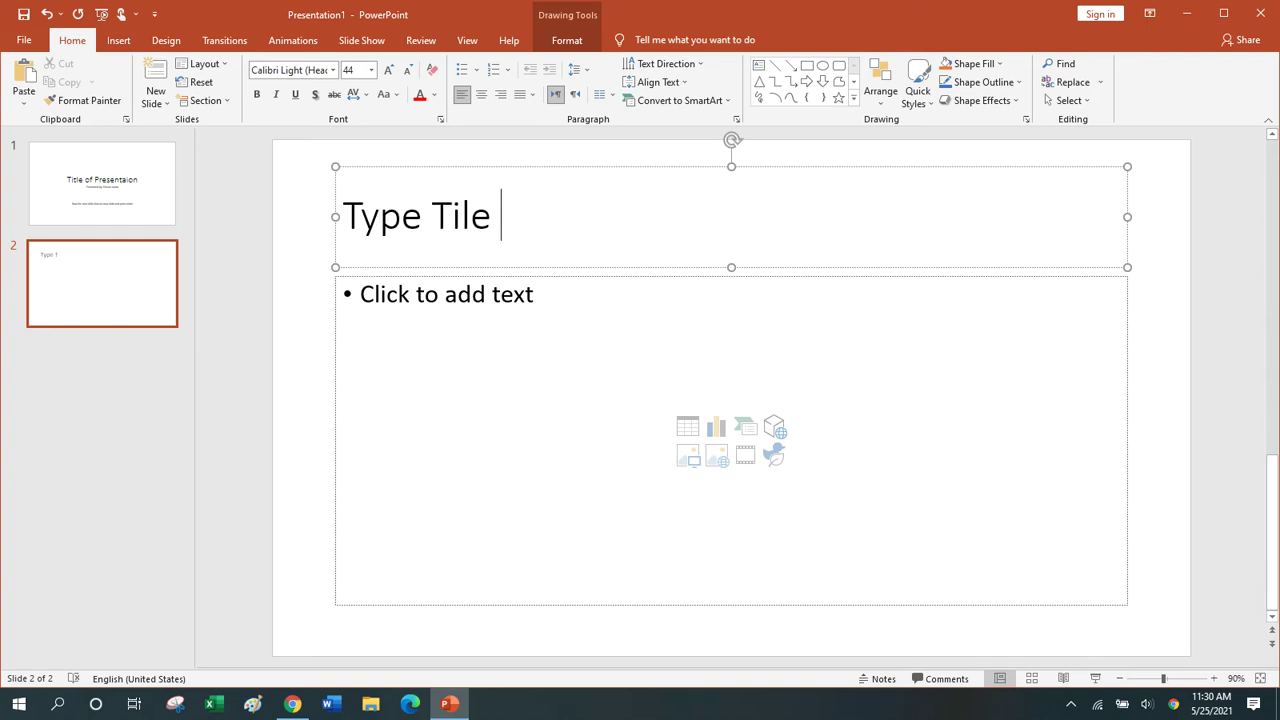
{"action": "type", "text": "here"}
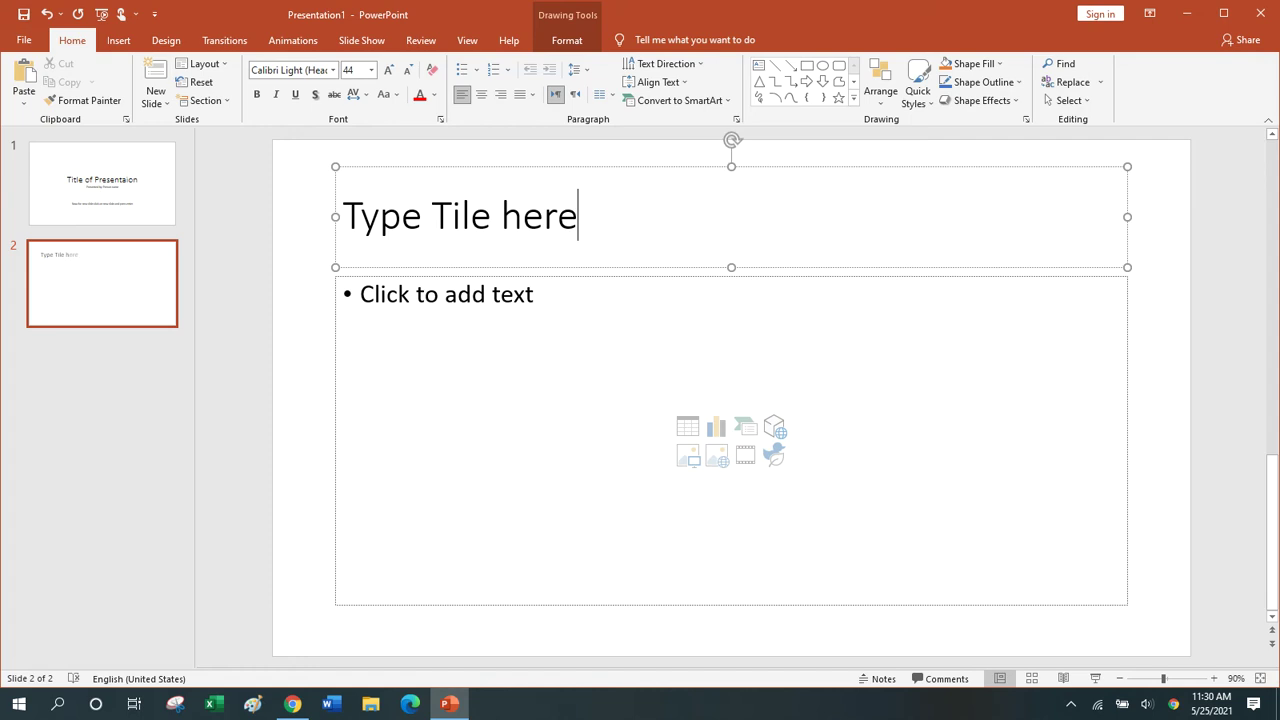
Type bullets 'You can write text here' and 'And can add picture too', then narrow the text box.
{"action": "left_click", "coordinate": [586, 384]}
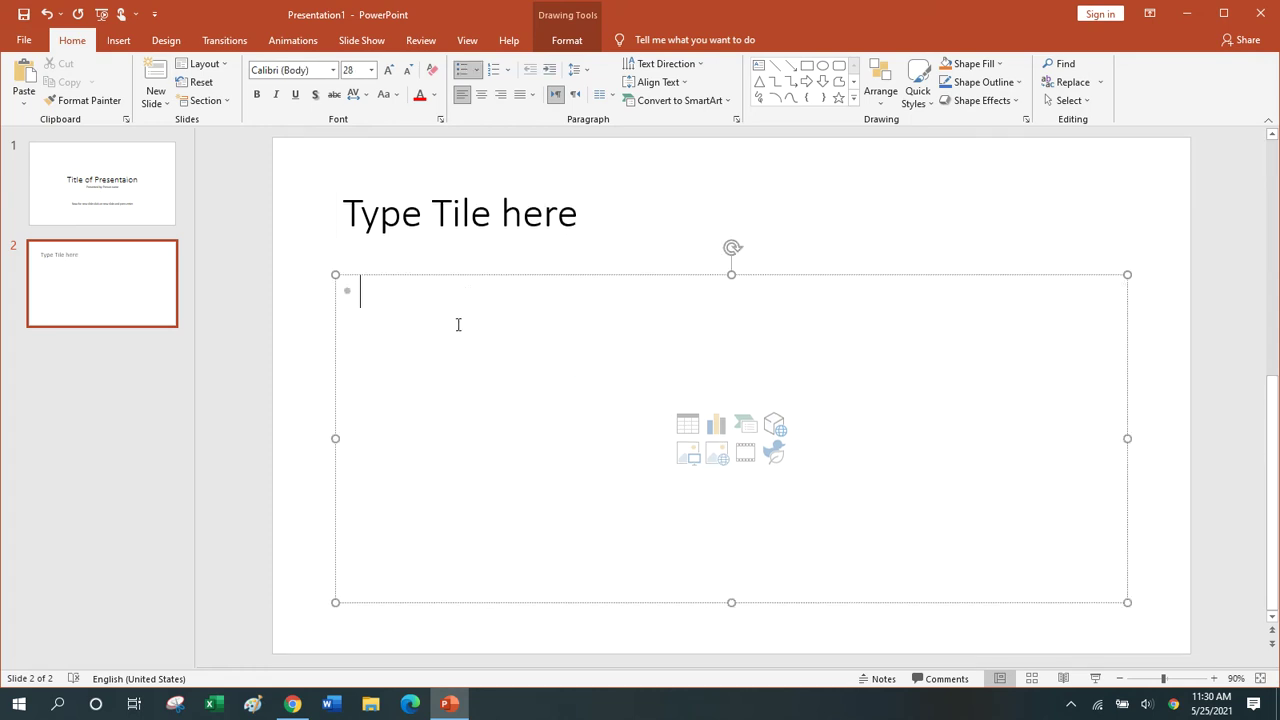
{"action": "type", "text": "You ca"}
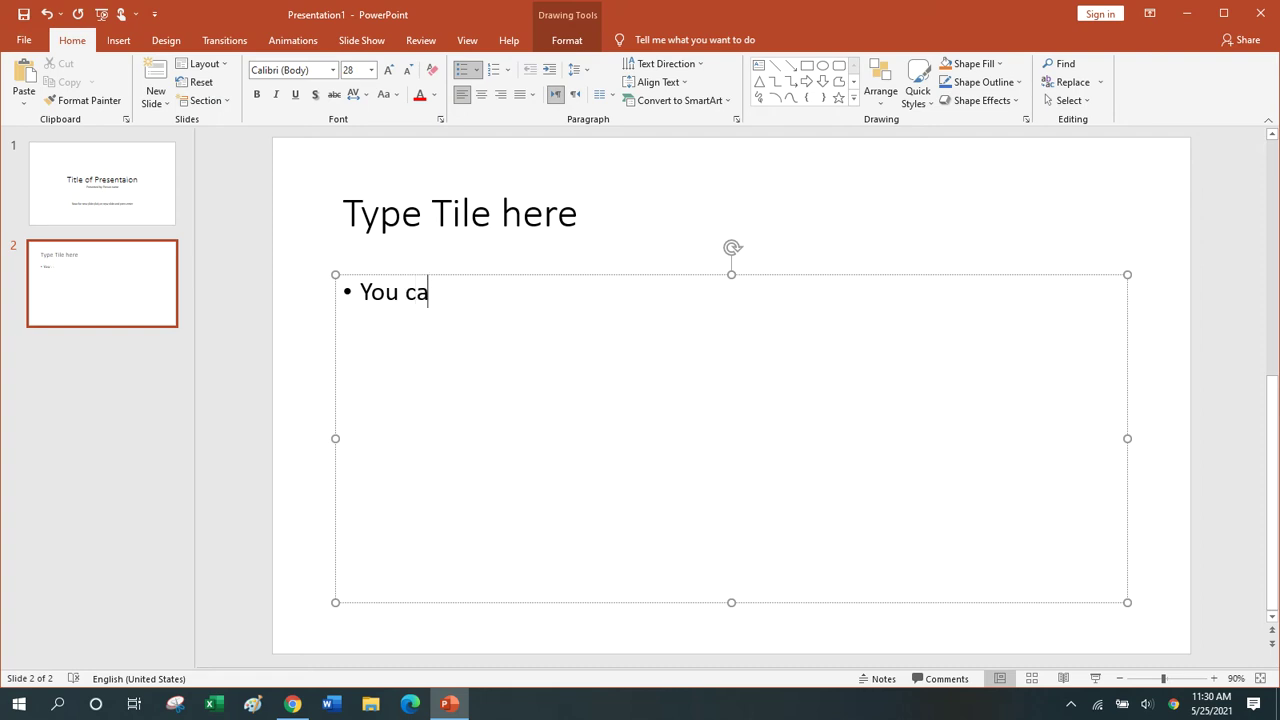
{"action": "type", "text": "n write t"}
{"action": "type", "text": "ext hew"}
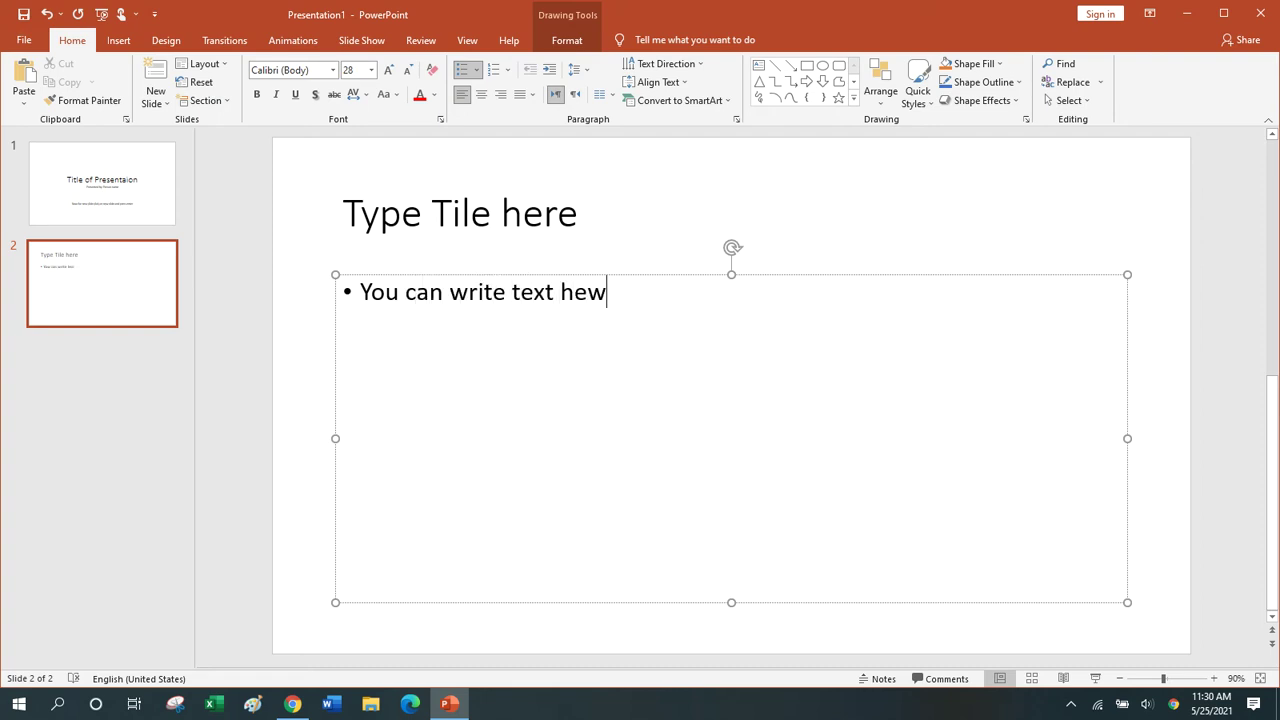
{"action": "key", "text": "BackSpace"}
{"action": "left_click", "coordinate": [619, 303]}
{"action": "key", "text": "Return"}
{"action": "type", "text": "Na"}
{"action": "key", "text": "BackSpace"}
{"action": "key", "text": "BackSpace"}
{"action": "type", "text": "and "}
{"action": "type", "text": "add pie too"}
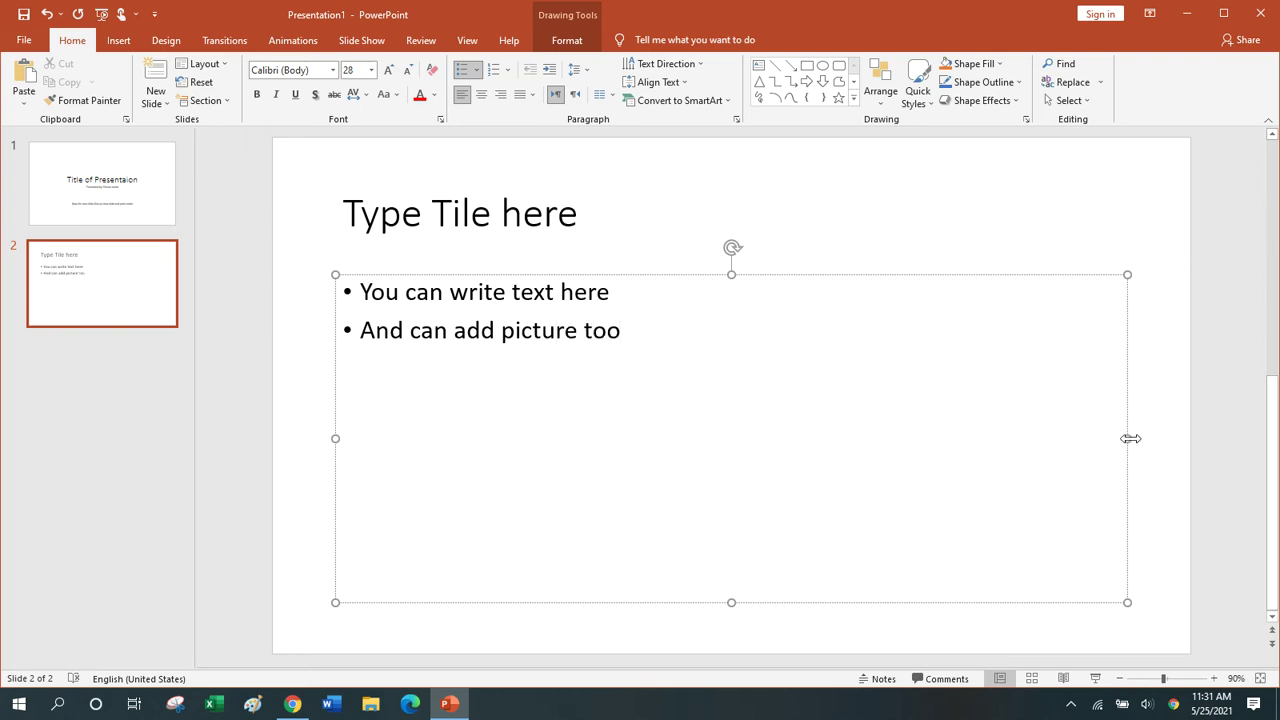
{"action": "left_click_drag", "start_coordinate": [1127, 438], "coordinate": [821, 435]}
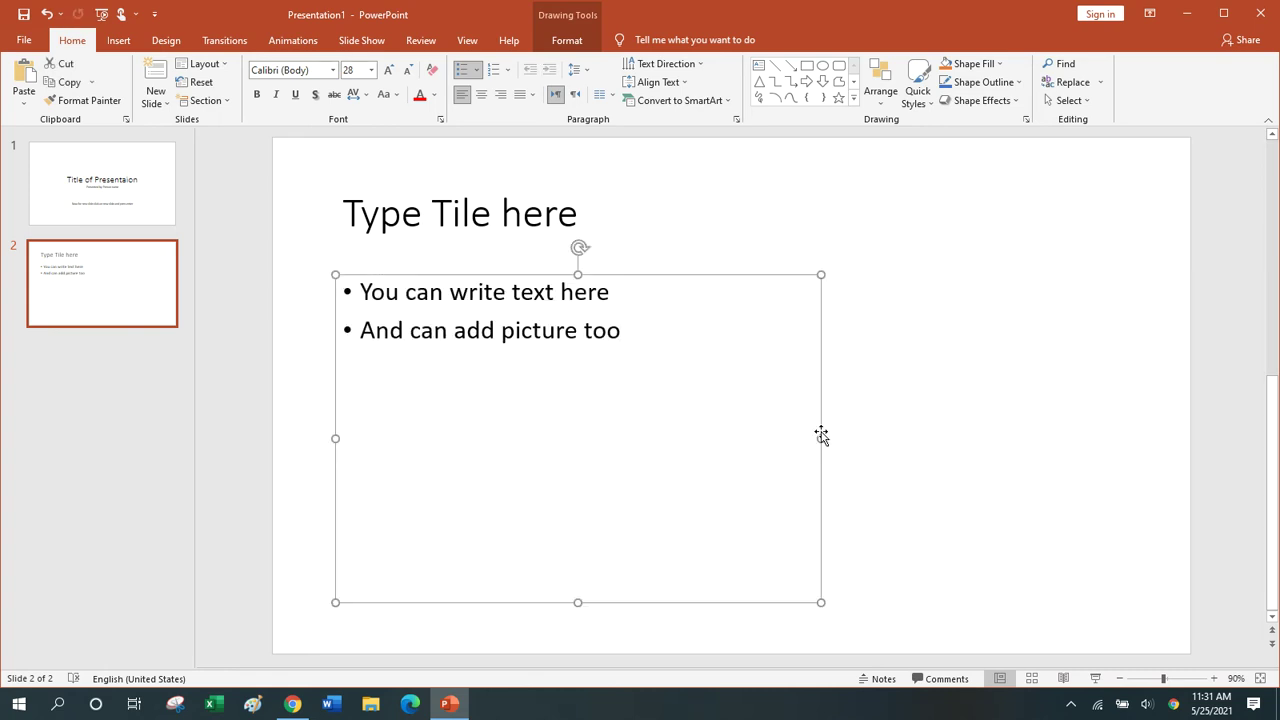
Add a third bullet 'Insert picture from device or google' after 'too'.
{"action": "left_click", "coordinate": [668, 352]}
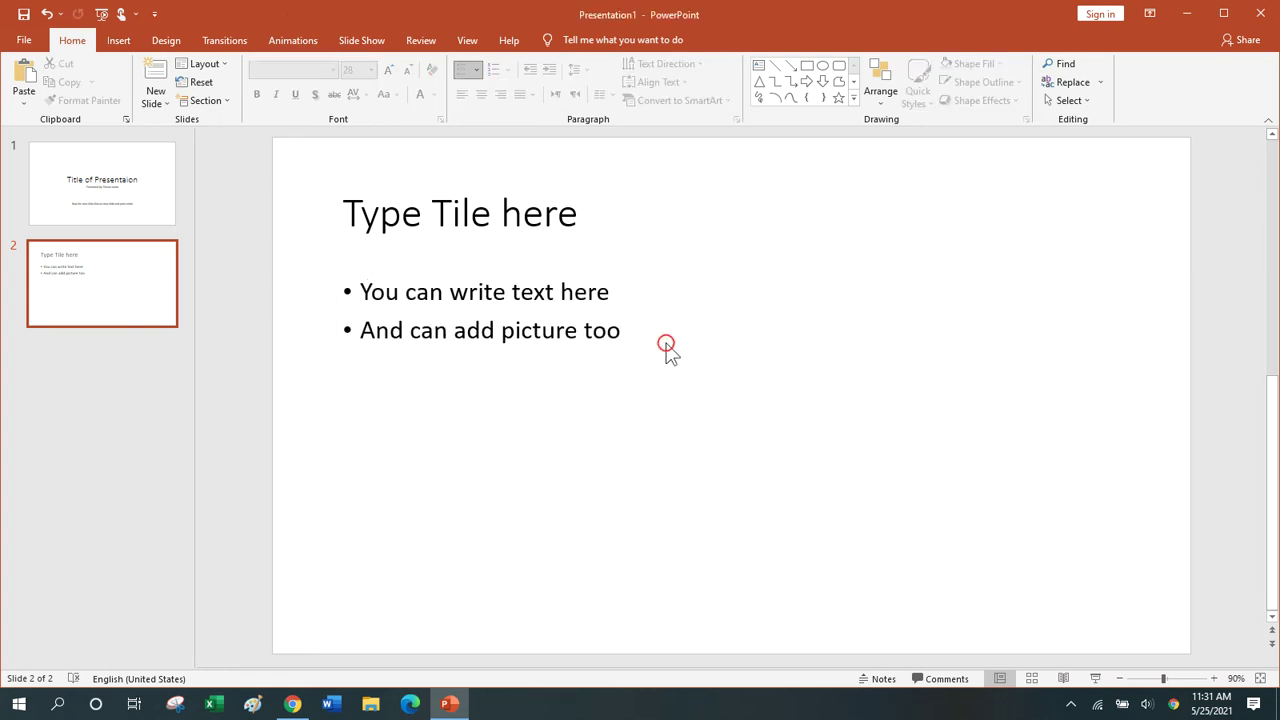
{"action": "left_click", "coordinate": [646, 325]}
{"action": "left_click", "coordinate": [621, 331]}
{"action": "key", "text": "Return"}
{"action": "type", "text": "Insert picture "}
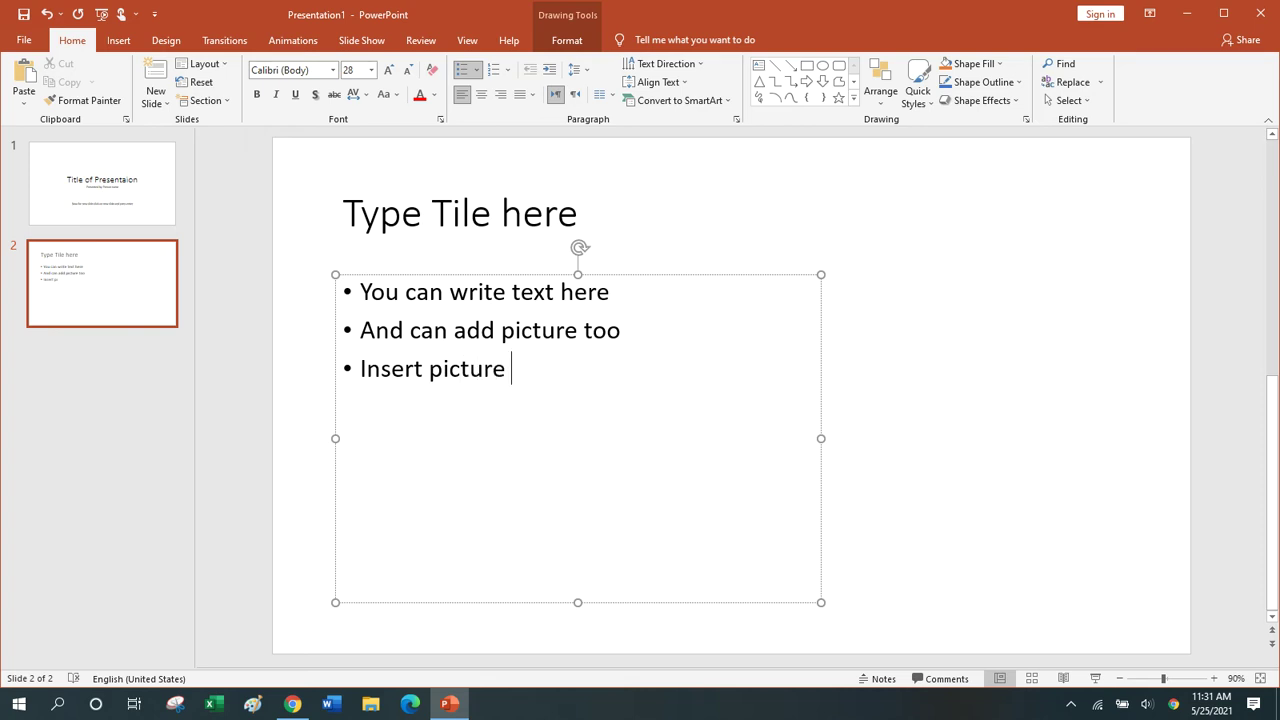
{"action": "type", "text": "from device or goog"}
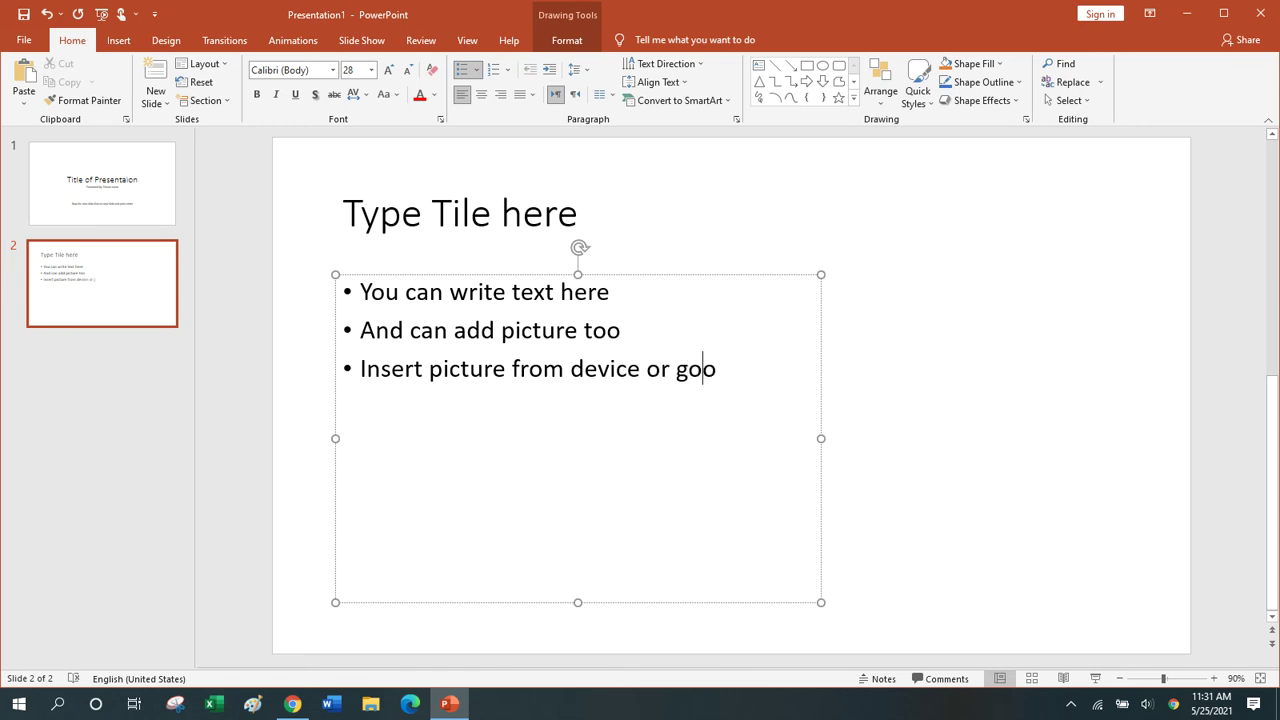
{"action": "type", "text": "le"}
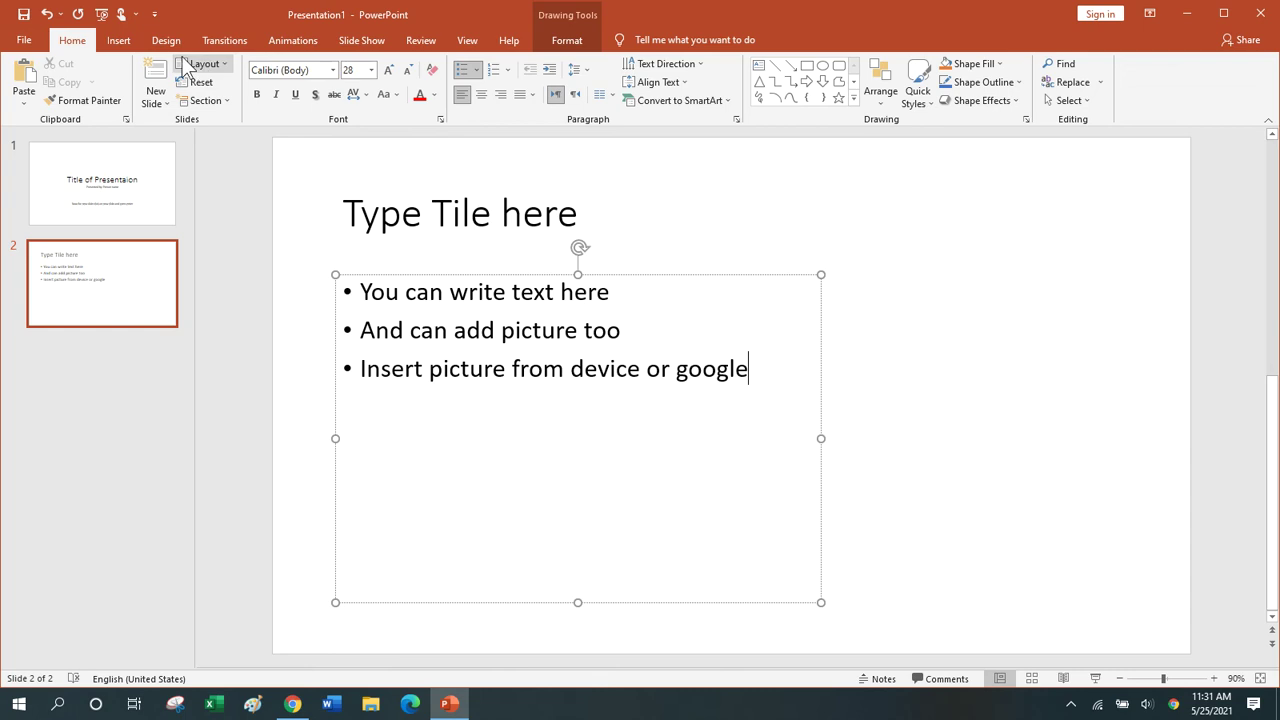
{"action": "left_click", "coordinate": [119, 42]}
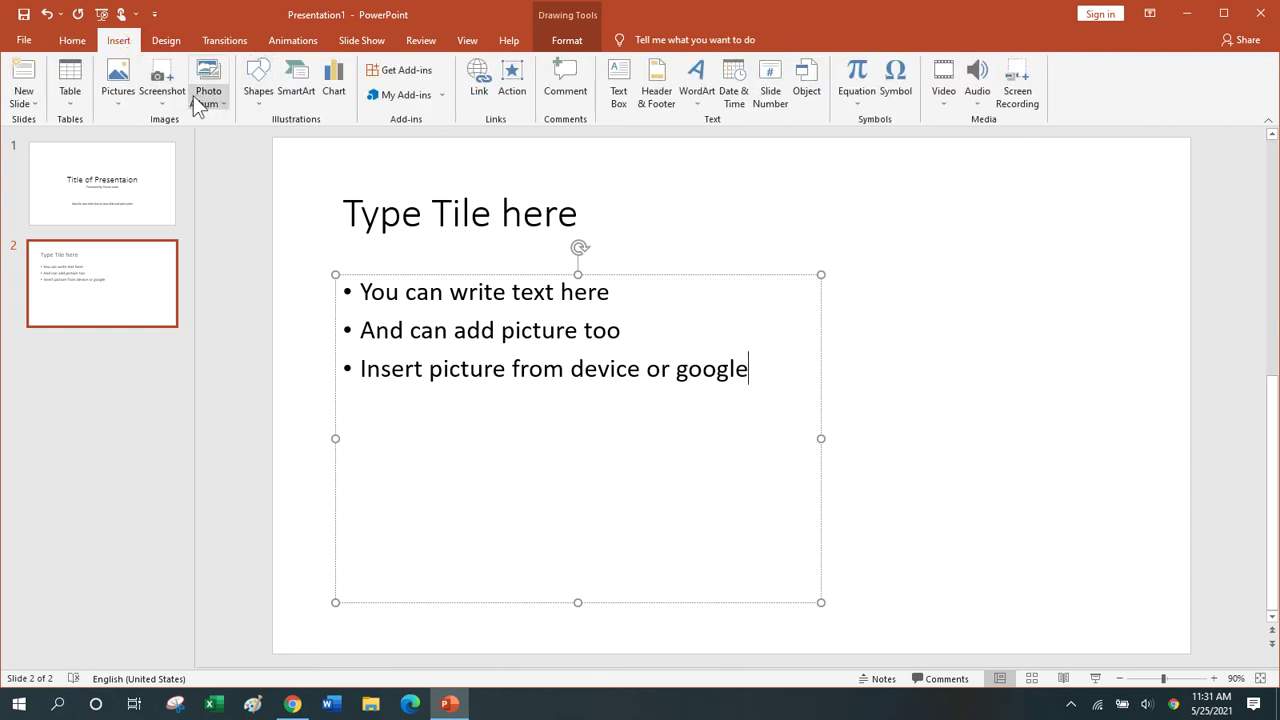
{"action": "left_click", "coordinate": [118, 95]}
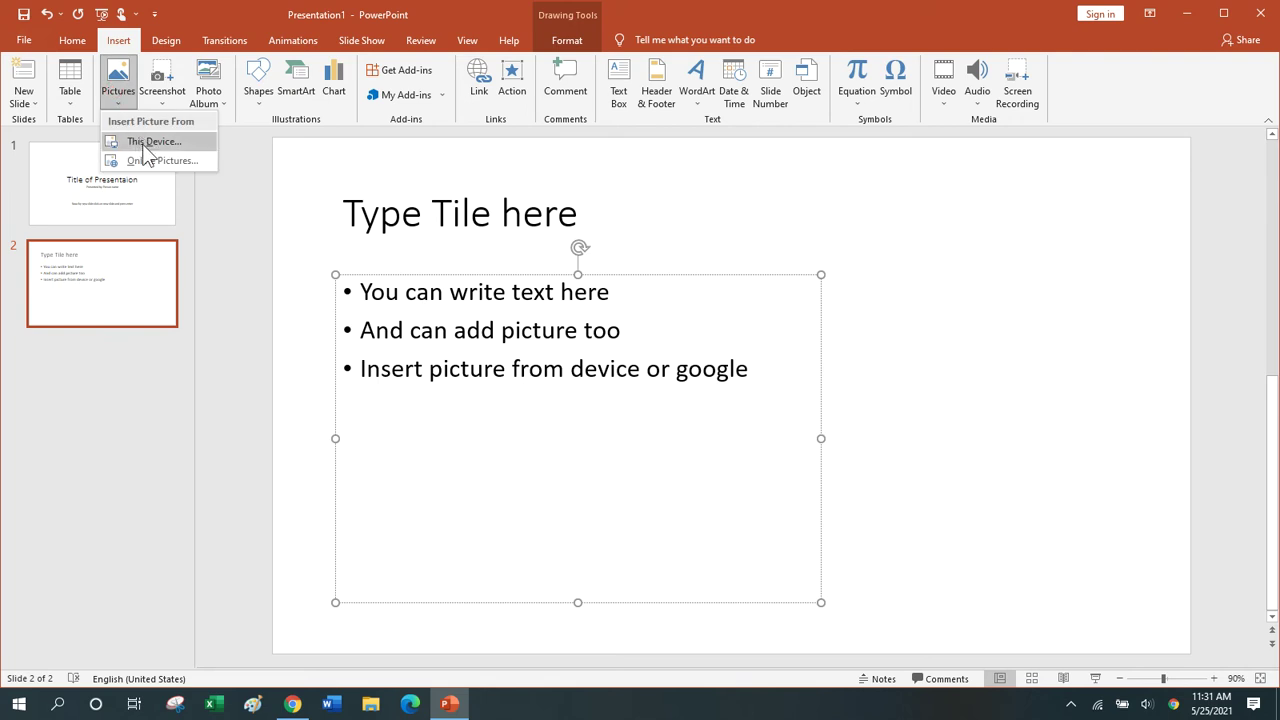
{"action": "left_click", "coordinate": [143, 147]}
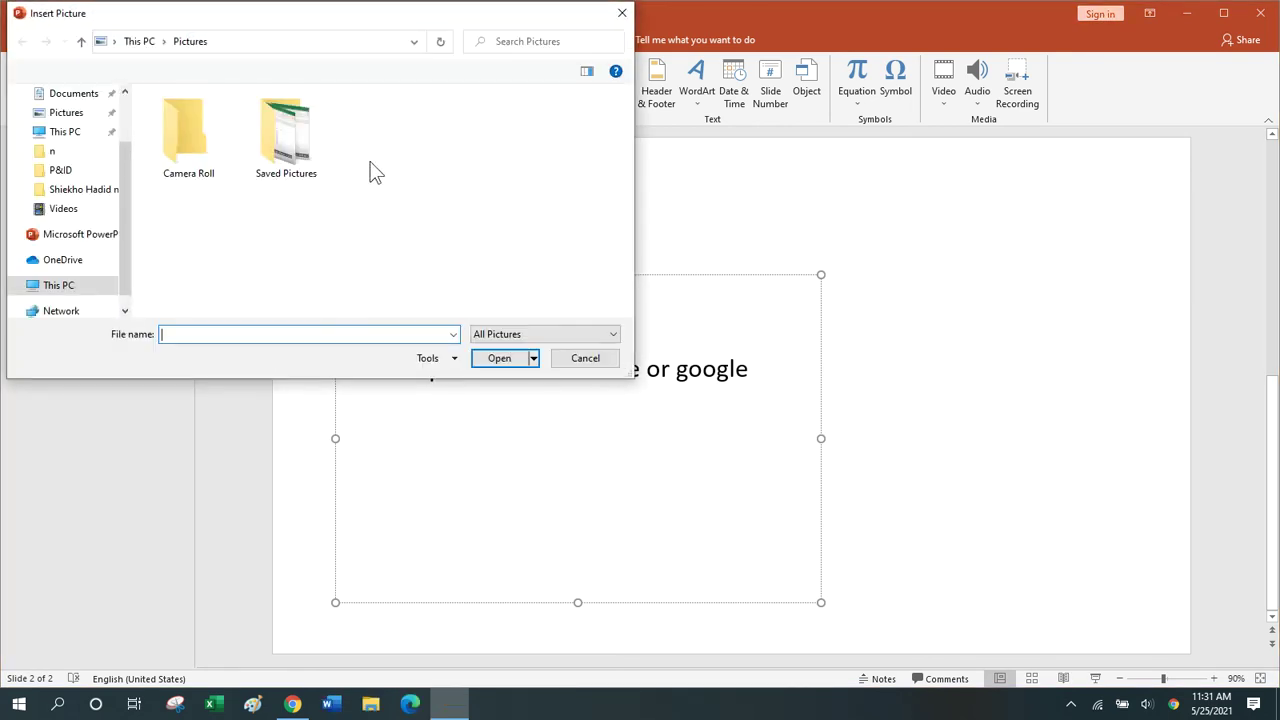
{"action": "left_click", "coordinate": [295, 152]}
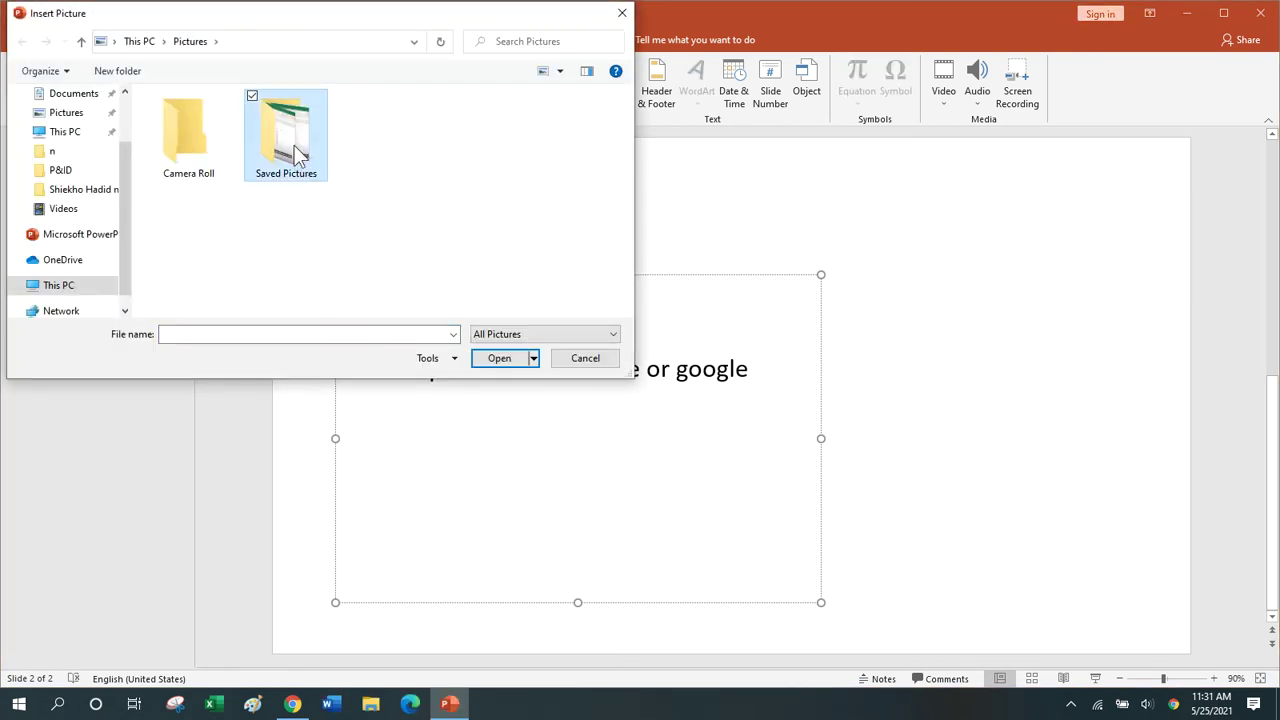
{"action": "double_click", "coordinate": [295, 152]}
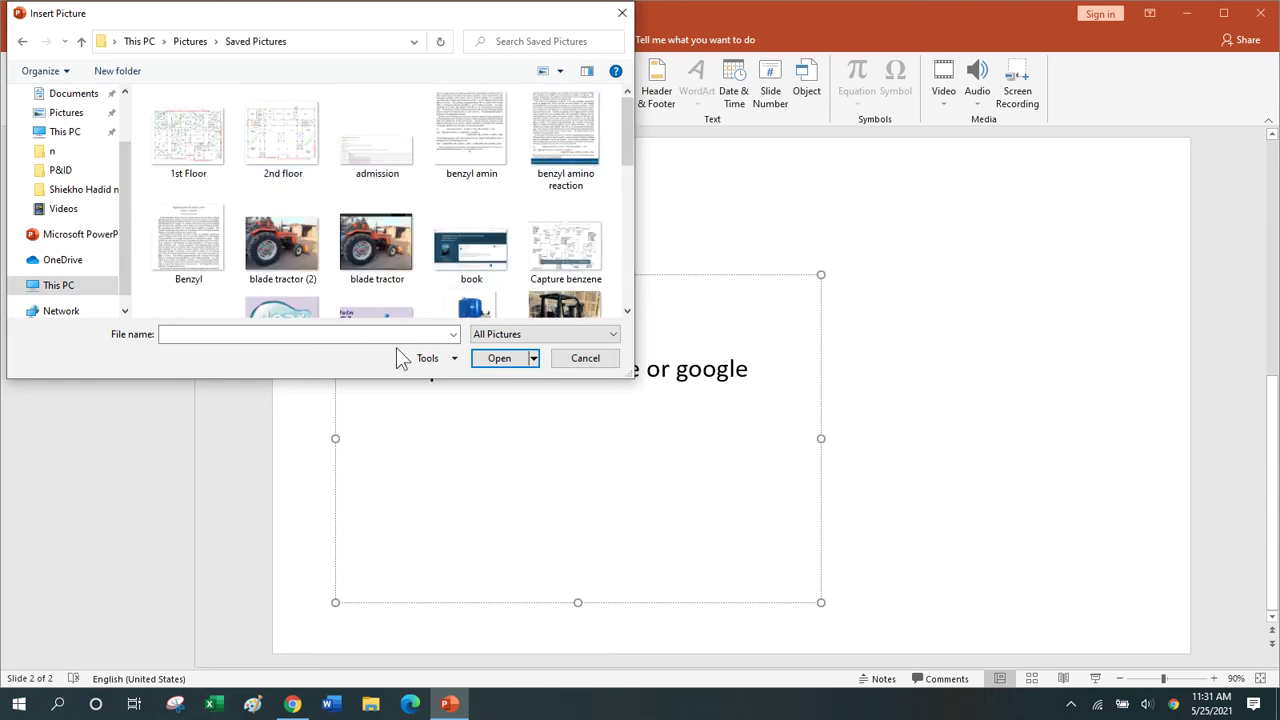
{"action": "left_click", "coordinate": [622, 13]}
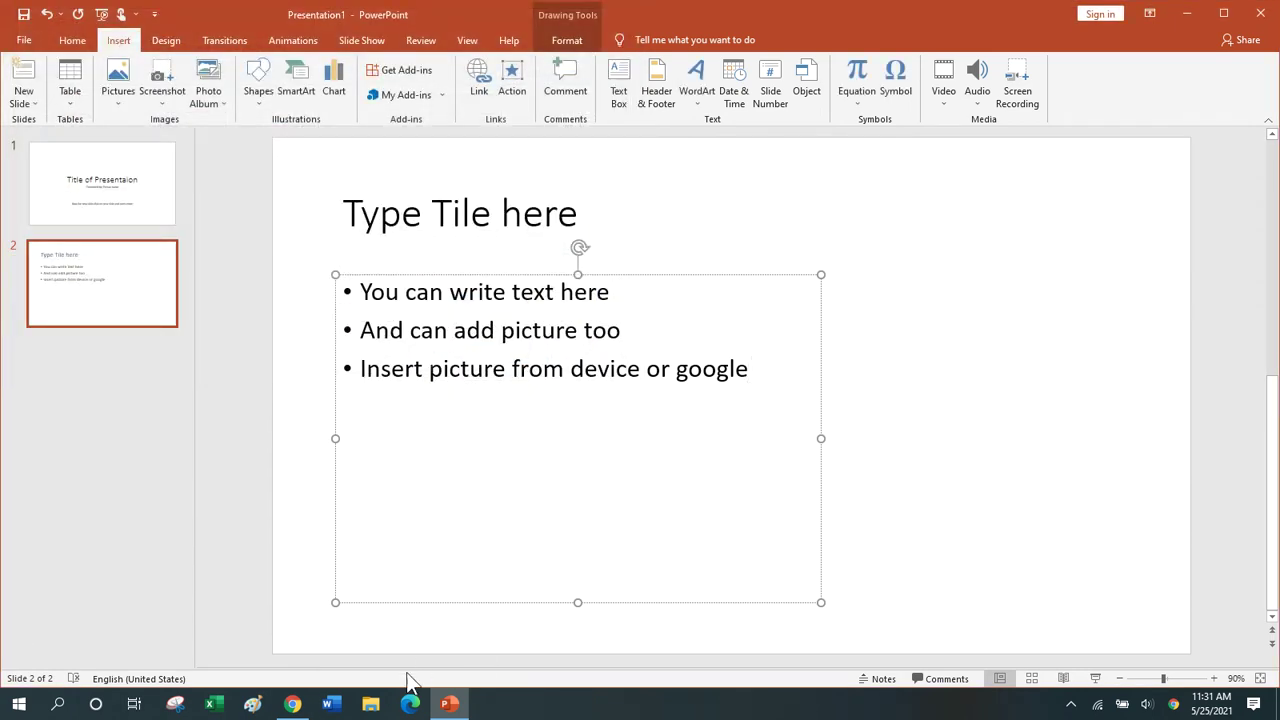
Copy the Cape Sparrow image from Google Images and return to the presentation.
{"action": "left_click", "coordinate": [292, 704]}
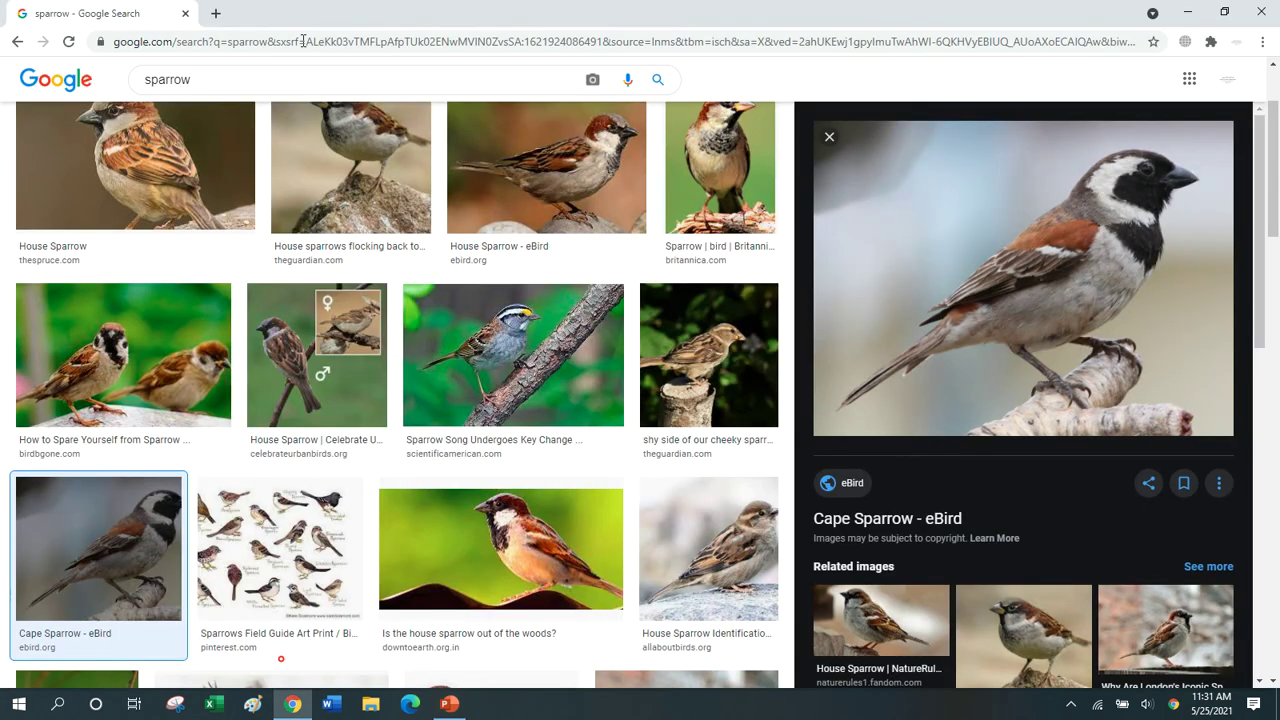
{"action": "right_click", "coordinate": [920, 290]}
{"action": "left_click", "coordinate": [991, 464]}
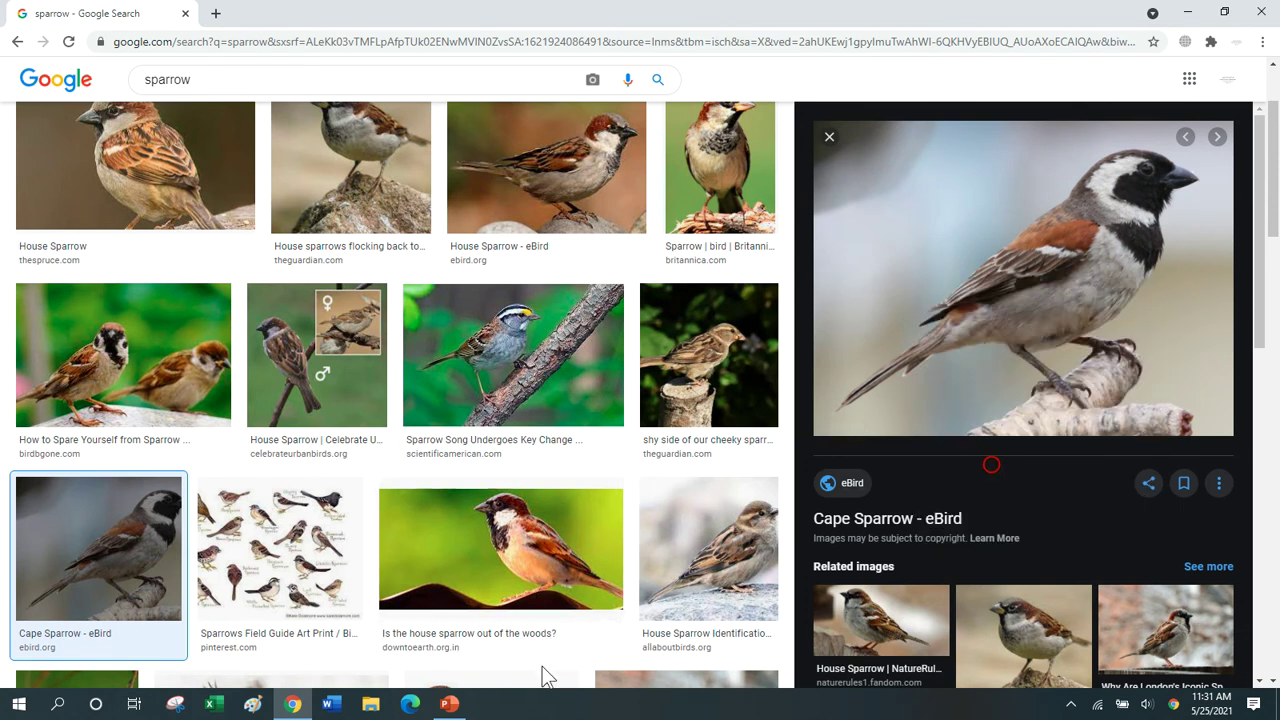
{"action": "left_click", "coordinate": [450, 704]}
{"action": "left_click", "coordinate": [869, 345]}
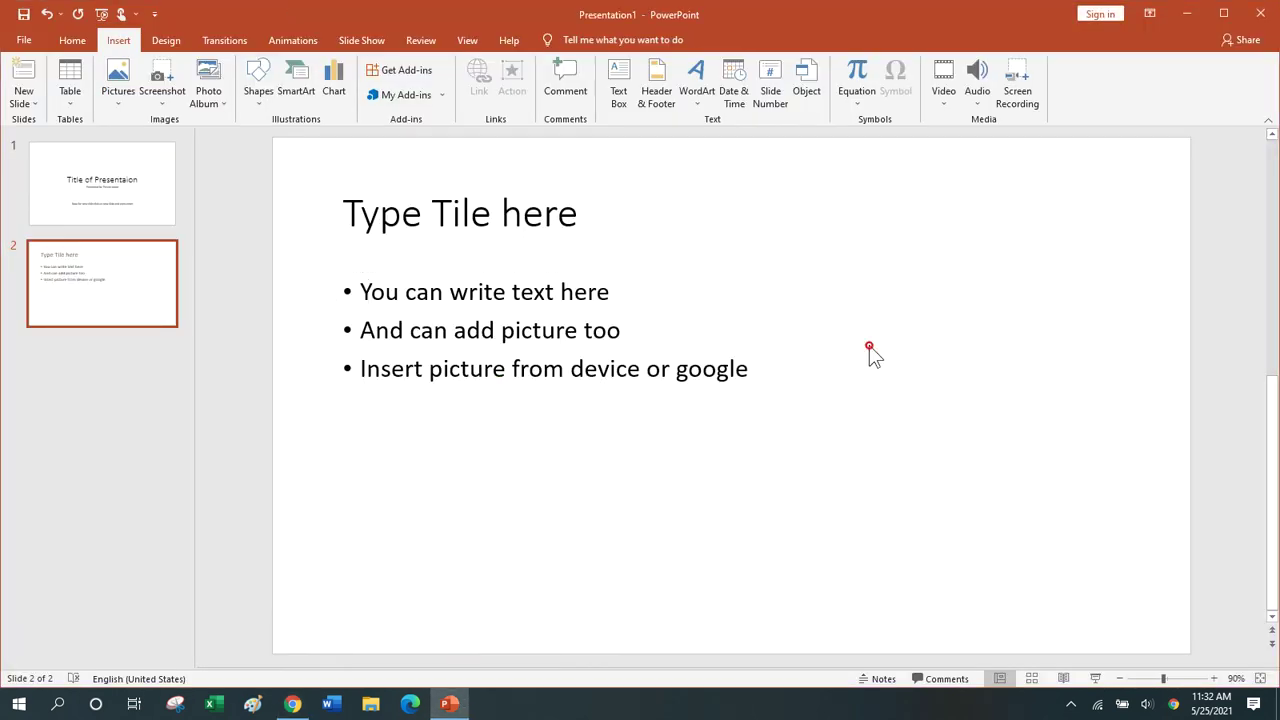
Paste the sparrow photo onto slide 2, shrink it, and position it right of the bullets.
{"action": "right_click", "coordinate": [869, 345]}
{"action": "left_click", "coordinate": [953, 377]}
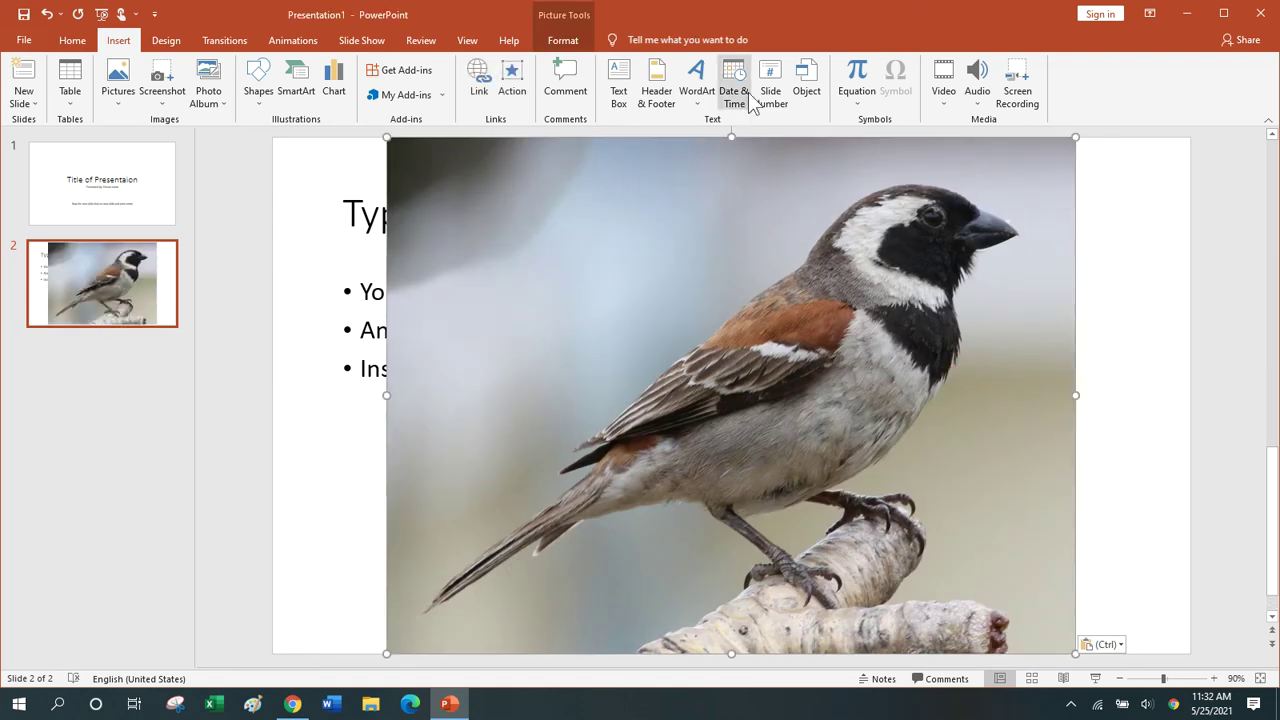
{"action": "left_click_drag", "start_coordinate": [732, 135], "coordinate": [743, 271]}
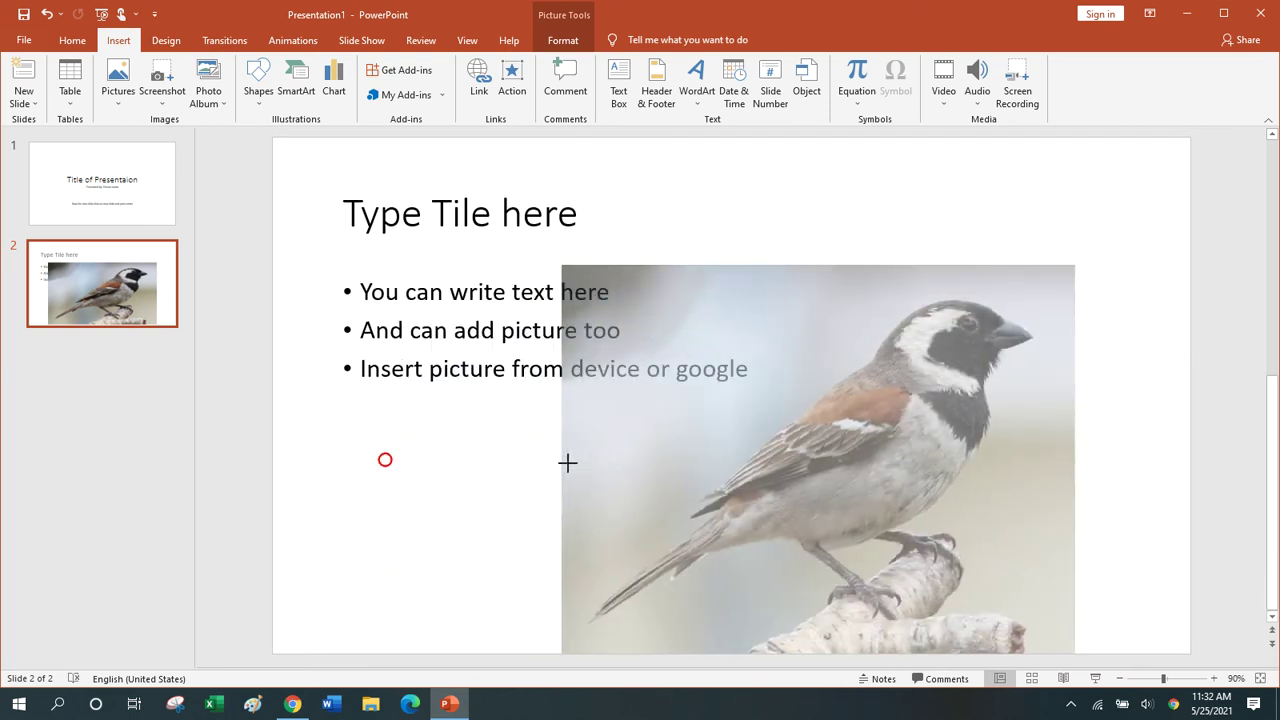
{"action": "left_click_drag", "start_coordinate": [383, 458], "coordinate": [565, 463]}
{"action": "key", "text": "Up"}
{"action": "key", "text": "Up"}
{"action": "key", "text": "Up"}
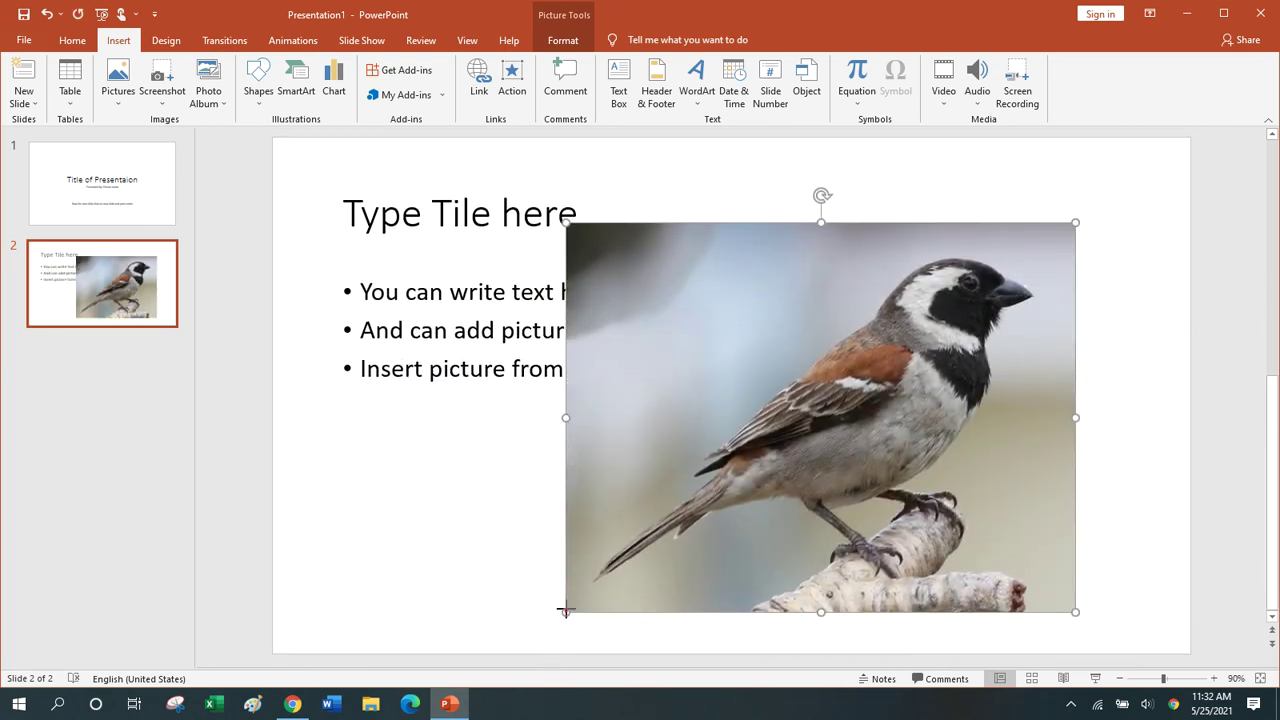
{"action": "left_click_drag", "start_coordinate": [566, 611], "coordinate": [837, 479]}
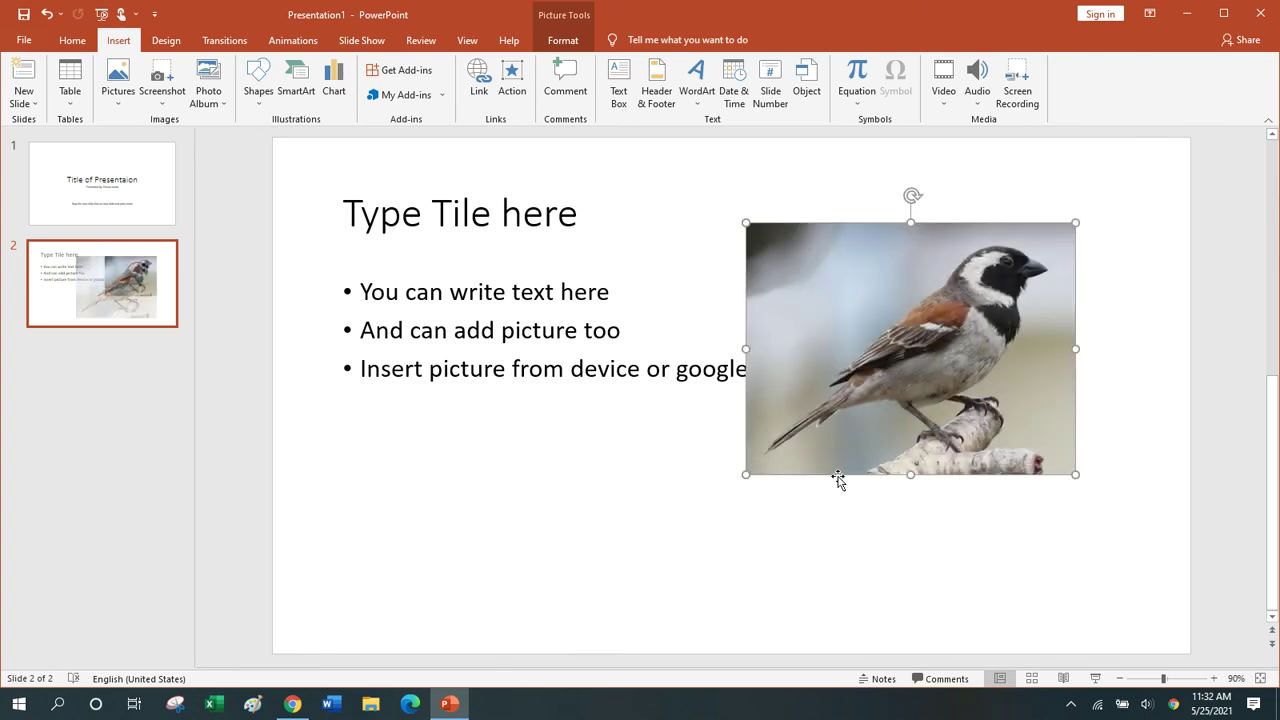
{"action": "key", "text": "Right"}
{"action": "key", "text": "Right"}
{"action": "key", "text": "Right"}
{"action": "key", "text": "Right"}
{"action": "key", "text": "Right"}
{"action": "key", "text": "Right"}
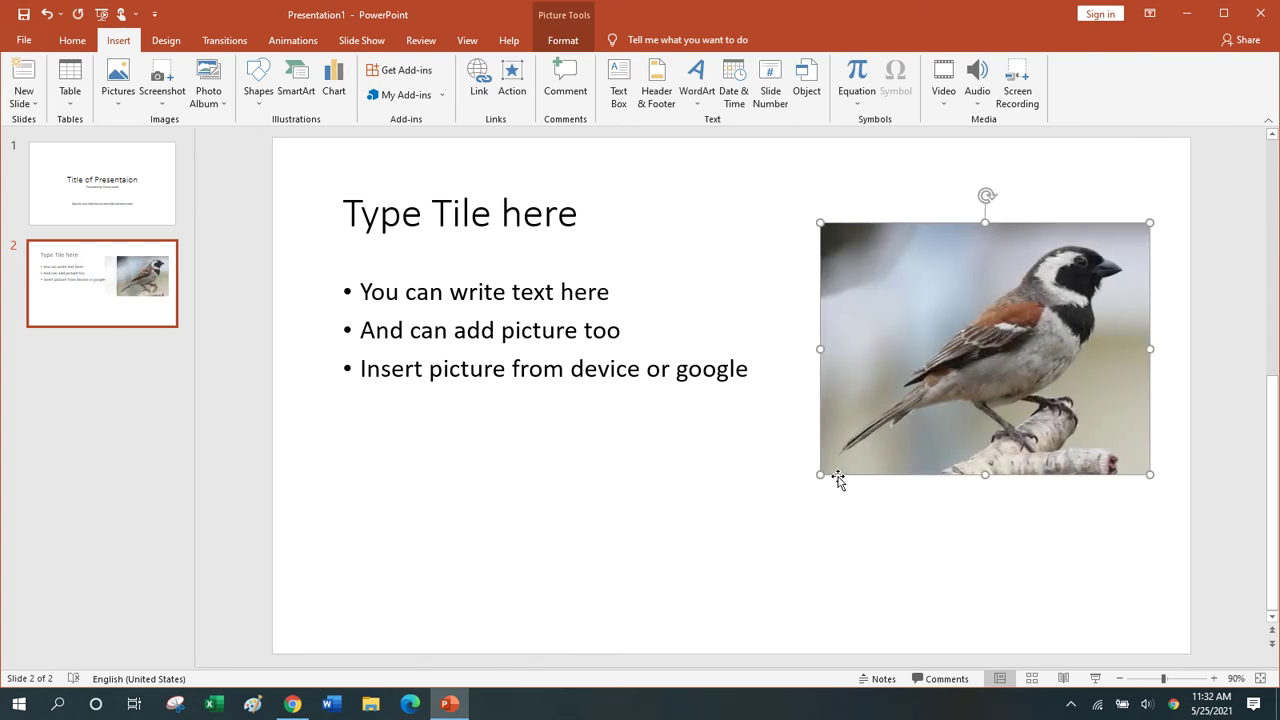
{"action": "key", "text": "Down"}
{"action": "key", "text": "Down"}
{"action": "key", "text": "Down"}
{"action": "key", "text": "Down"}
{"action": "key", "text": "Down"}
{"action": "key", "text": "Down"}
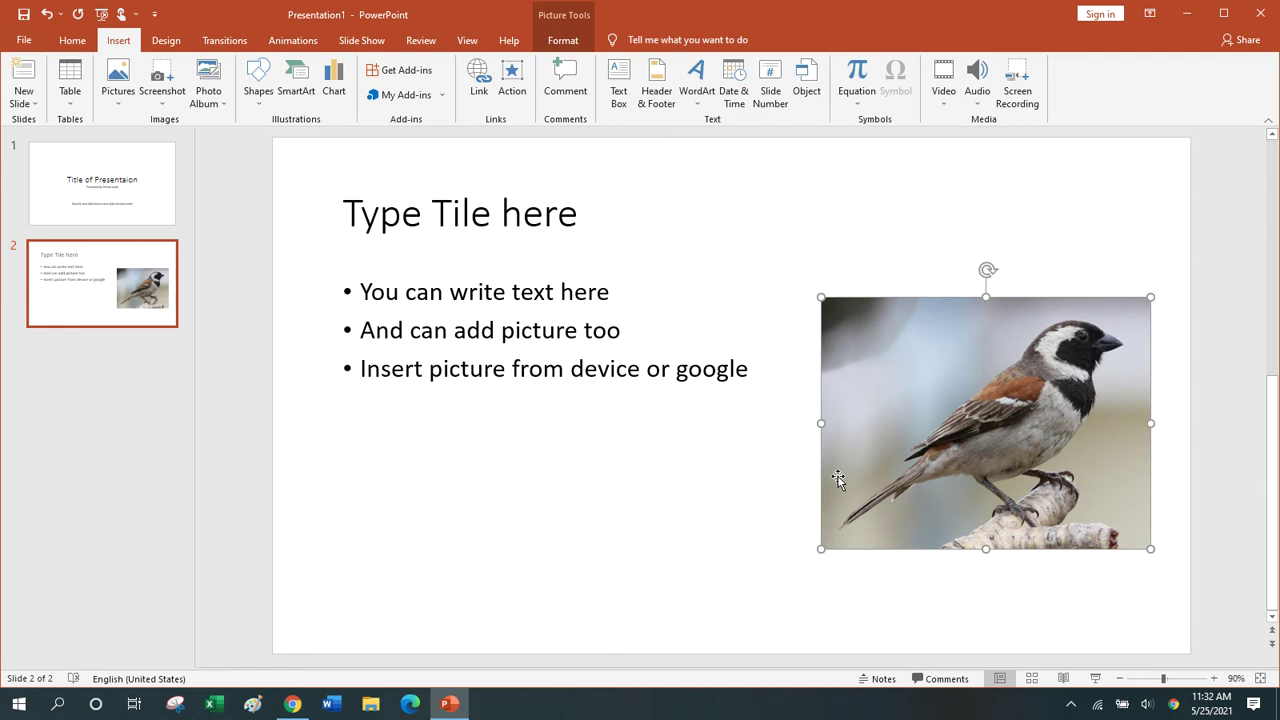
{"action": "key", "text": "Right"}
{"action": "left_click", "coordinate": [644, 453]}
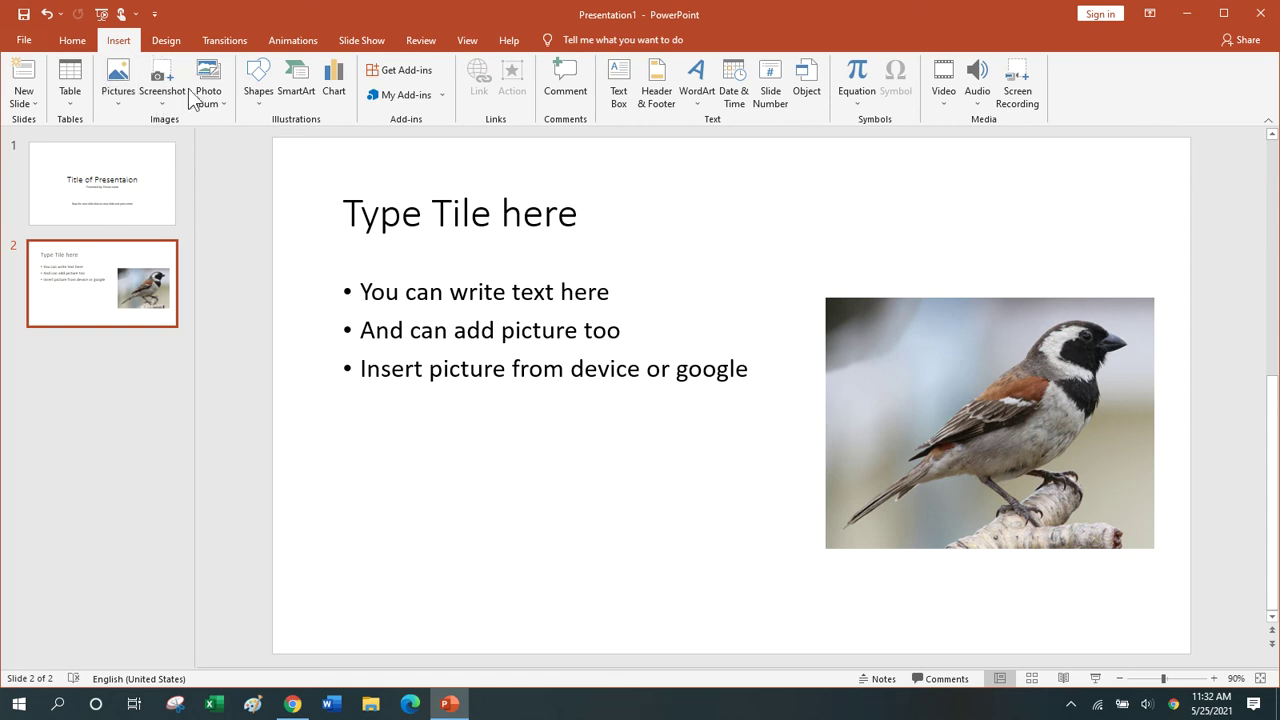
{"action": "left_click", "coordinate": [72, 40]}
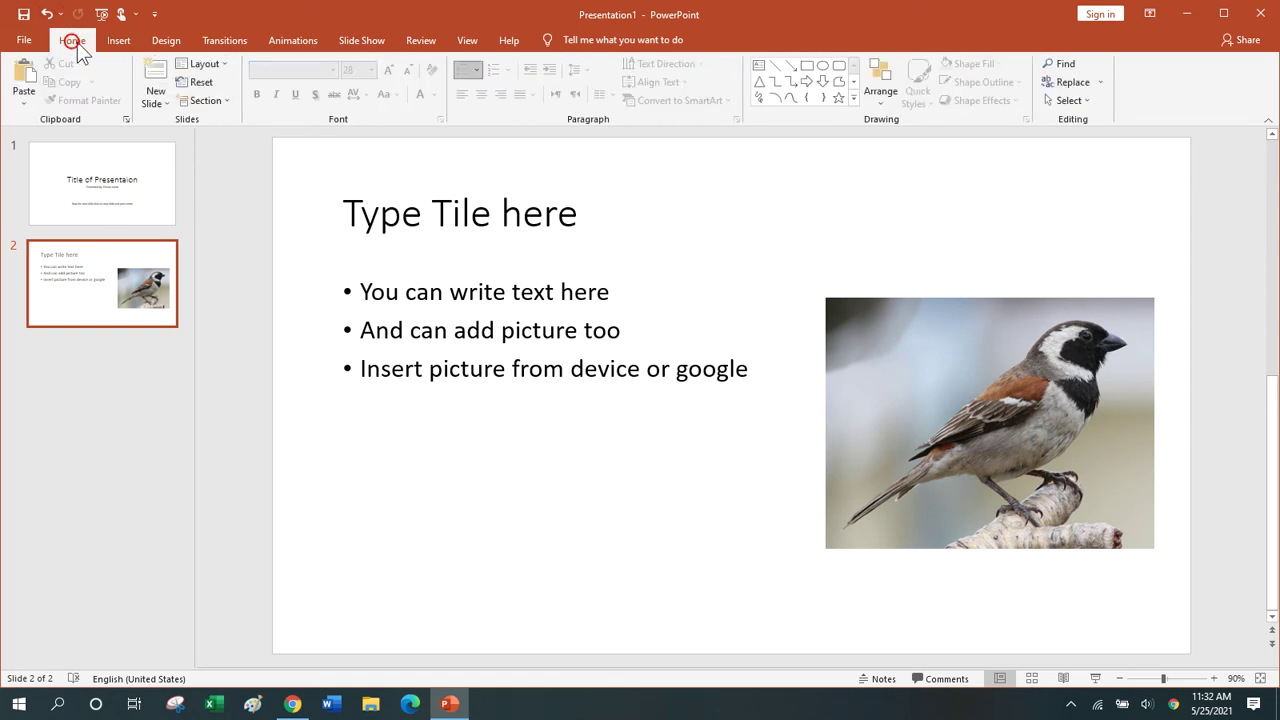
Add a third Title and Content slide titled 'Tittle/ Heaading'.
{"action": "left_click", "coordinate": [161, 101]}
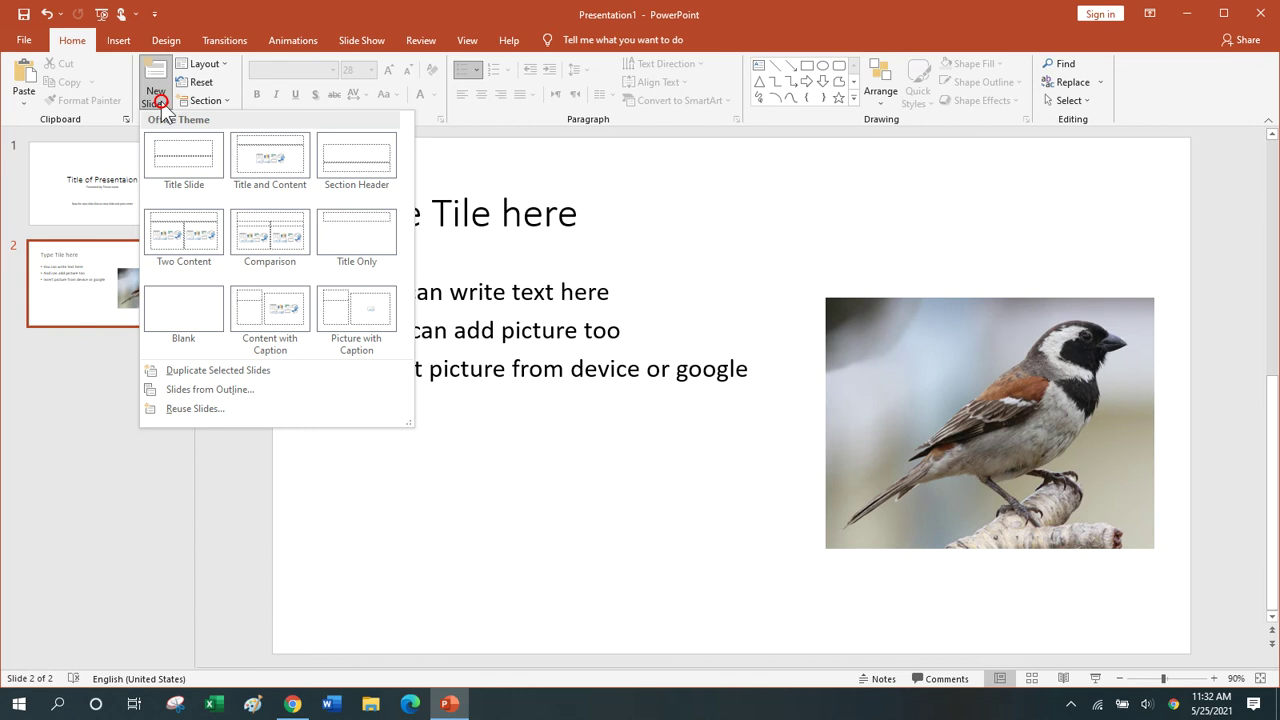
{"action": "left_click", "coordinate": [258, 159]}
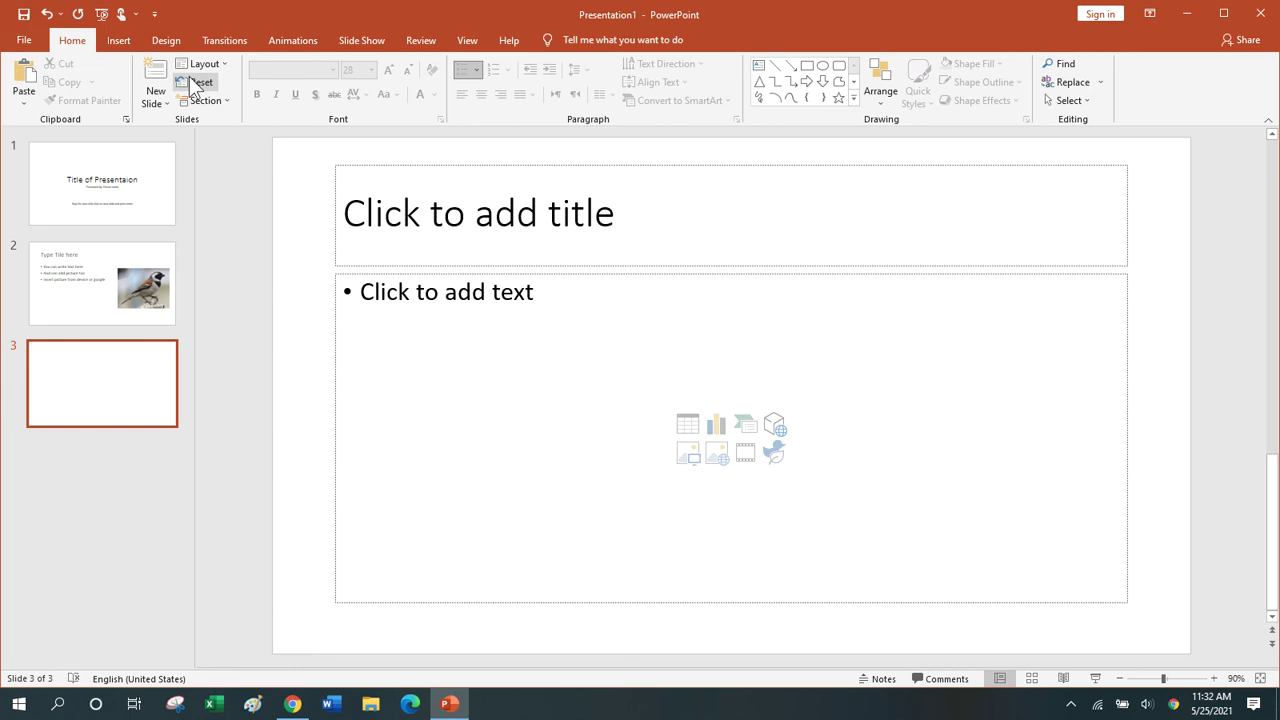
{"action": "left_click", "coordinate": [422, 229]}
{"action": "type", "text": "To"}
{"action": "key", "text": "BackSpace"}
{"action": "type", "text": "ittle/H"}
{"action": "key", "text": "BackSpace"}
{"action": "type", "text": "He"}
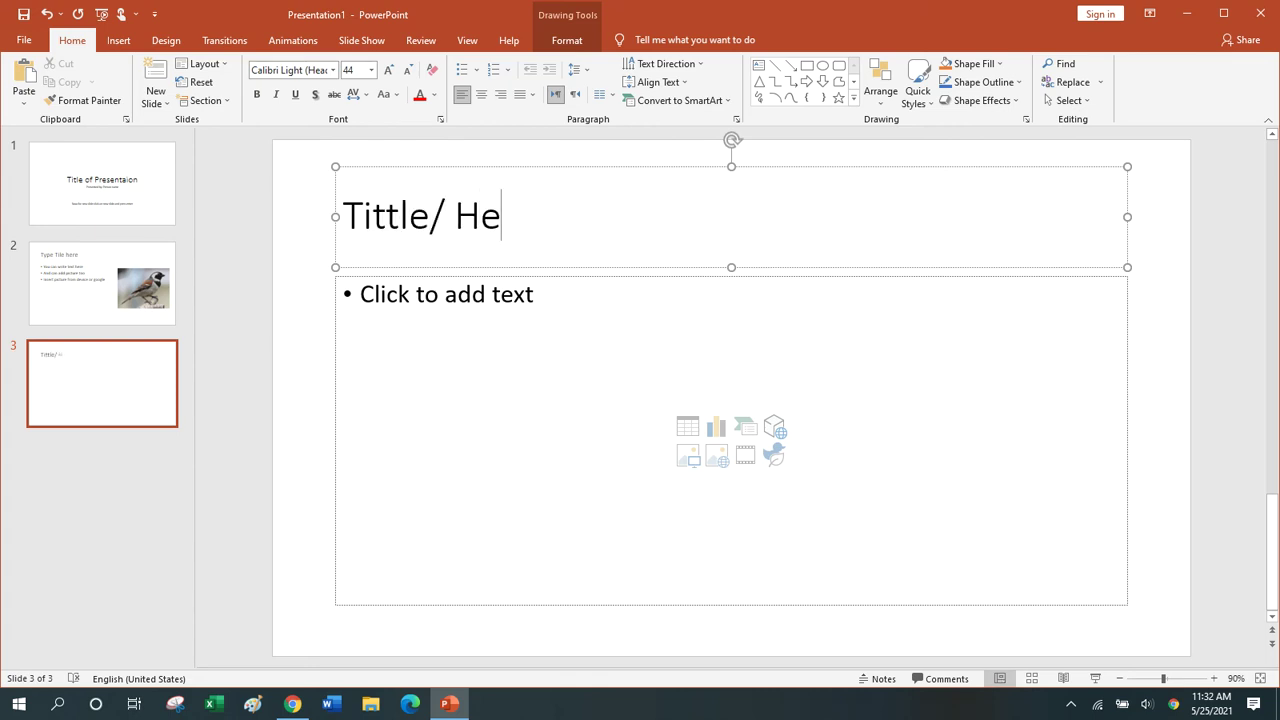
{"action": "type", "text": "aading"}
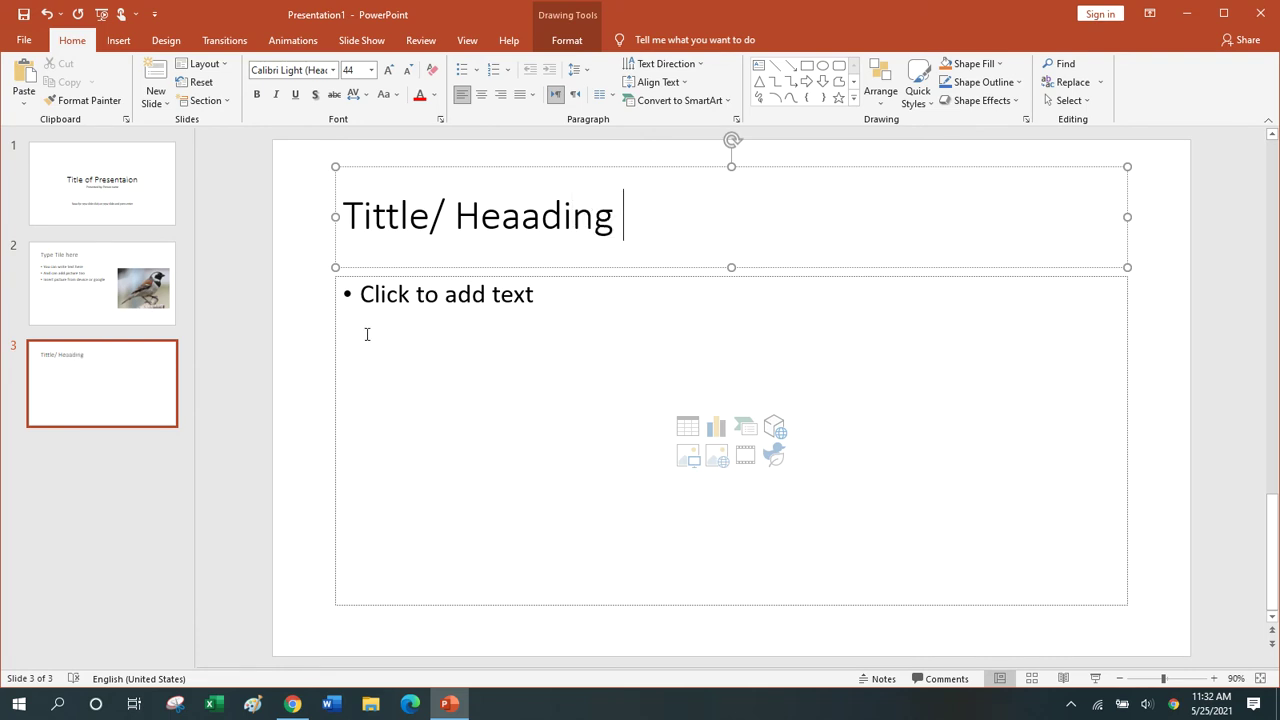
Type the bullets 'Text' and 'Or you may add table' in the body.
{"action": "left_click", "coordinate": [381, 317]}
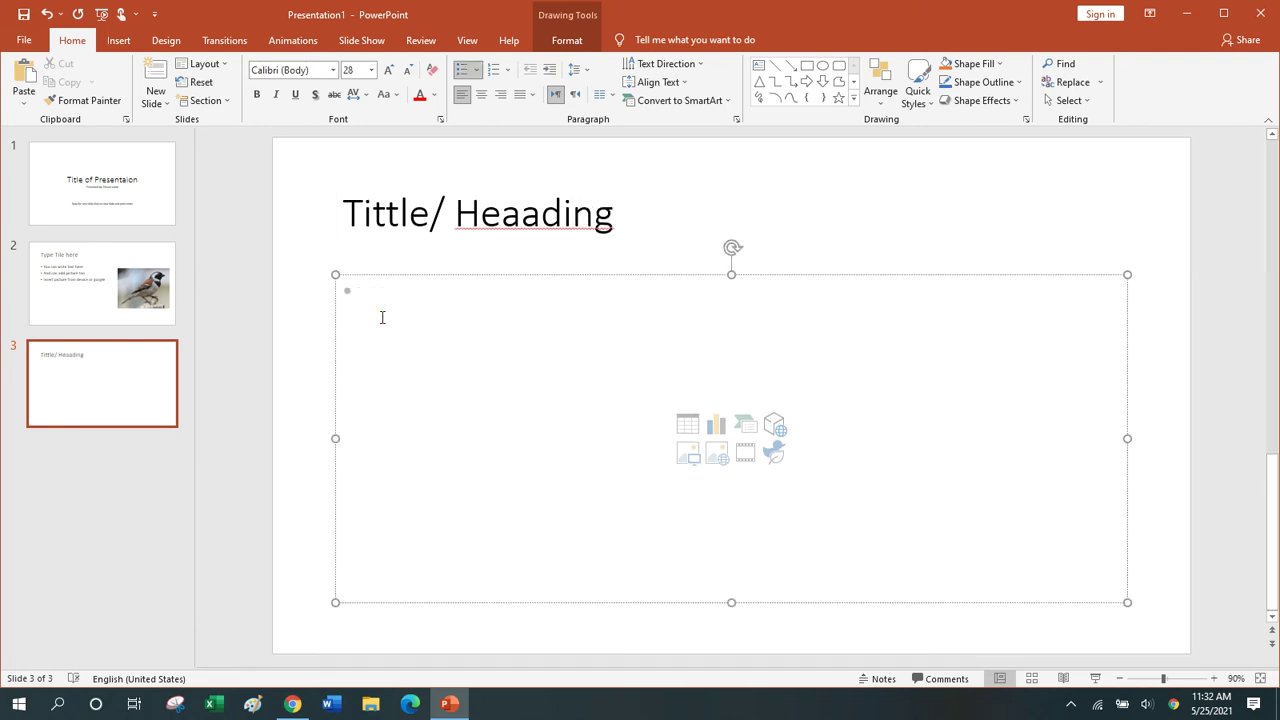
{"action": "type", "text": "Text"}
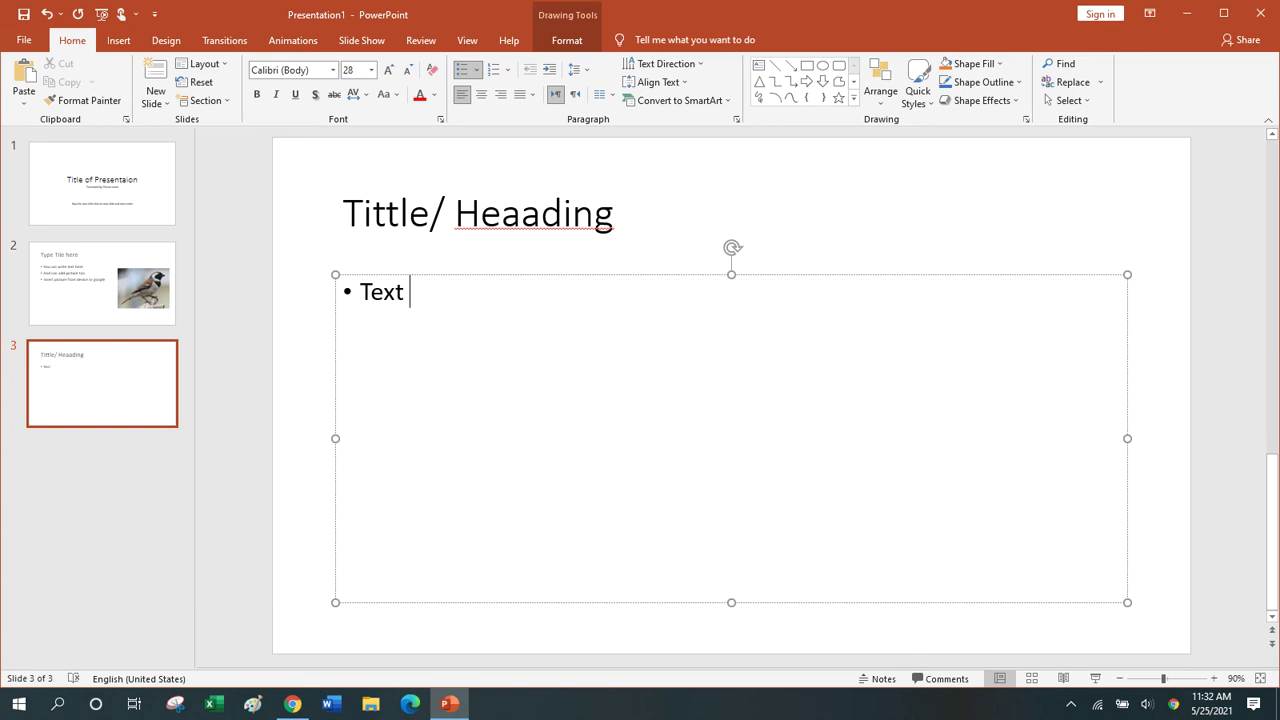
{"action": "type", "text": "or ymay"}
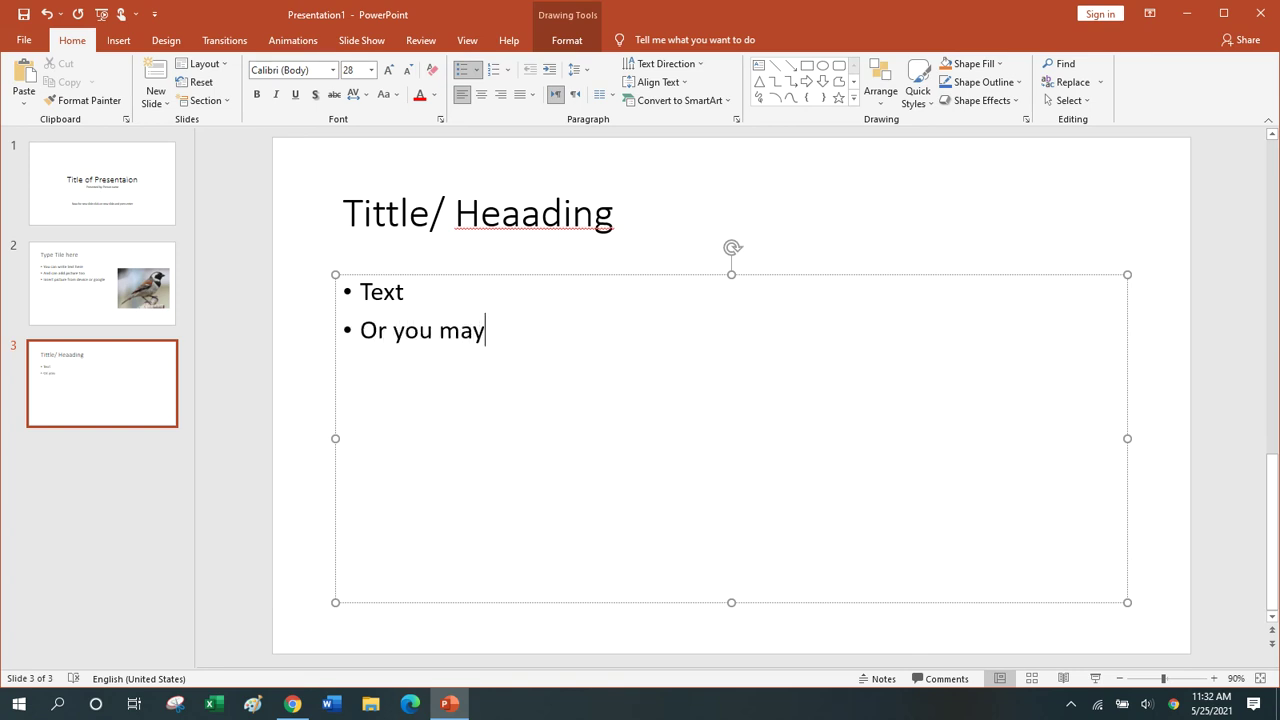
{"action": "type", "text": "add t"}
{"action": "type", "text": "able"}
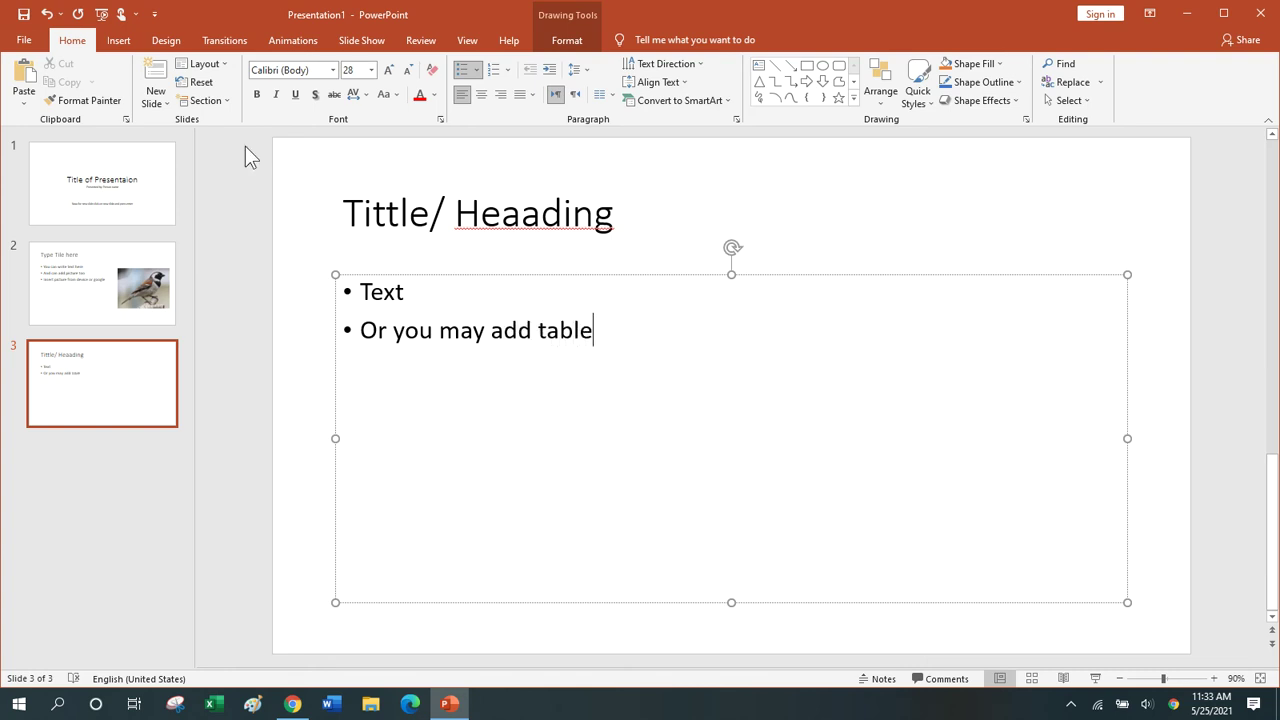
{"action": "left_click", "coordinate": [118, 40]}
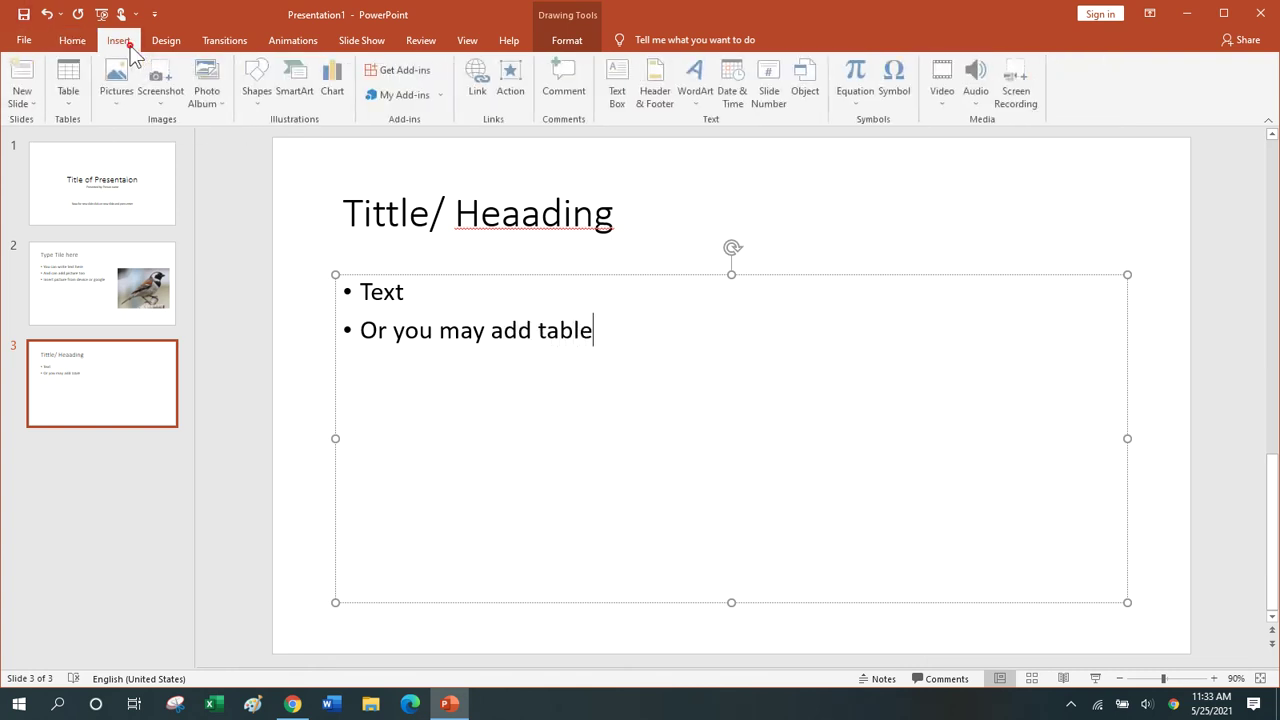
Insert a 3-column, 4-row table below the bullets, then narrow it and make it taller.
{"action": "left_click", "coordinate": [78, 98]}
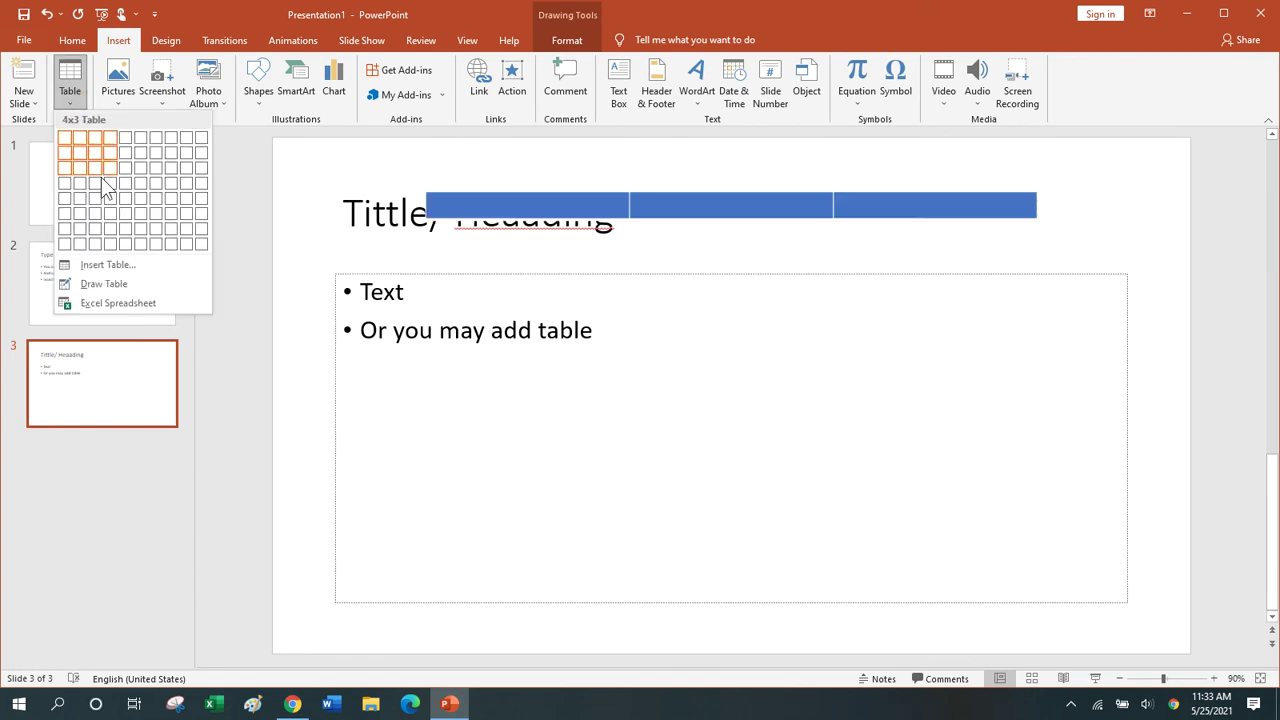
{"action": "left_click", "coordinate": [96, 183]}
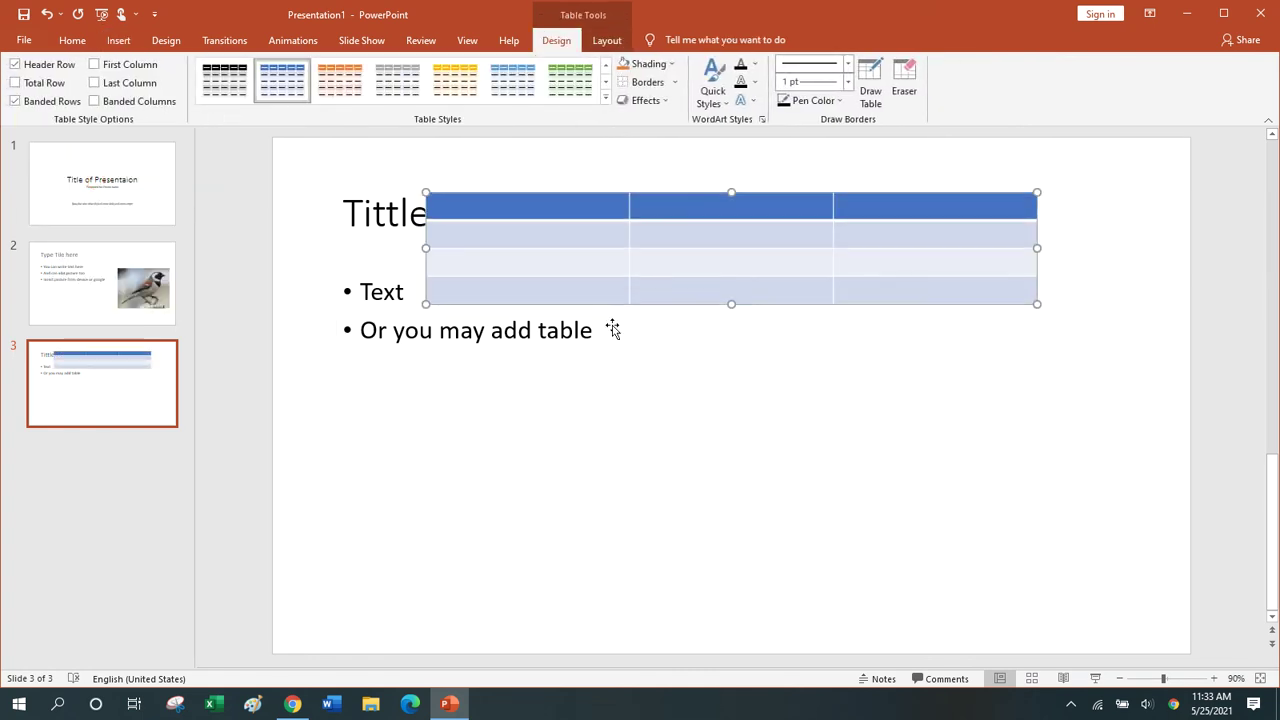
{"action": "key", "text": "Down"}
{"action": "key", "text": "Down"}
{"action": "key", "text": "Down"}
{"action": "key", "text": "Down"}
{"action": "key", "text": "Down"}
{"action": "key", "text": "Down"}
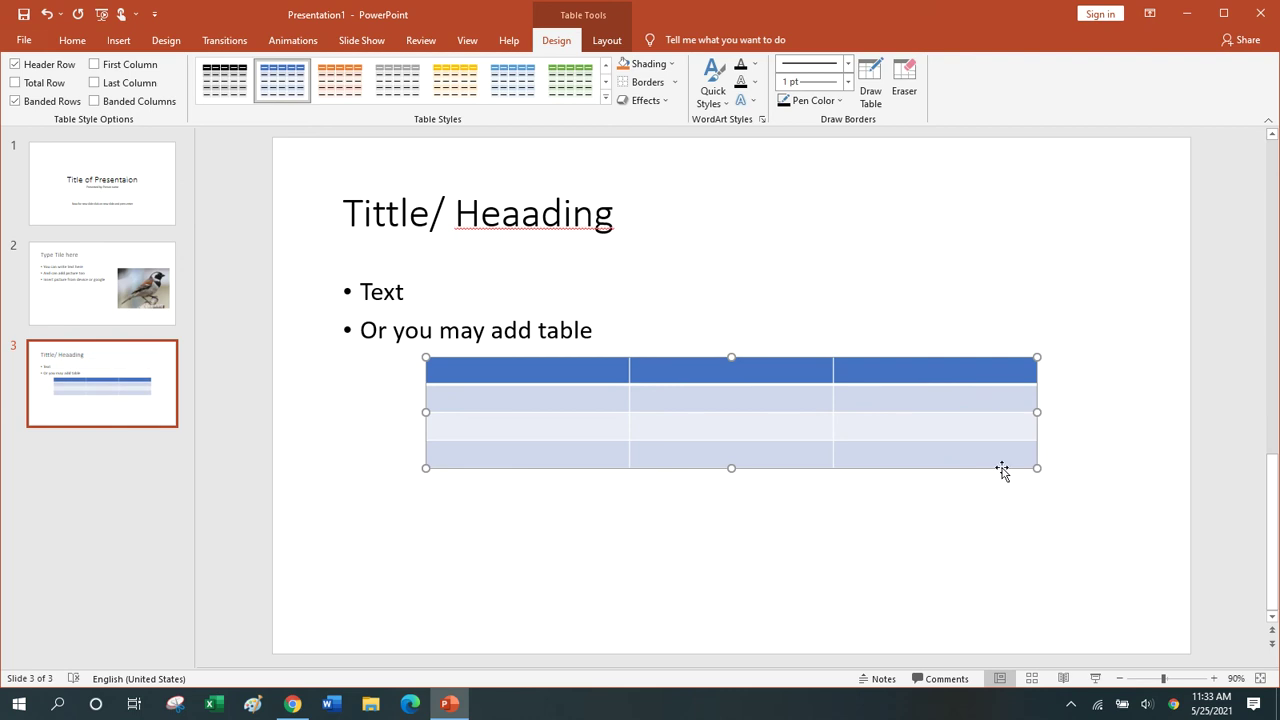
{"action": "left_click_drag", "start_coordinate": [1037, 412], "coordinate": [781, 466]}
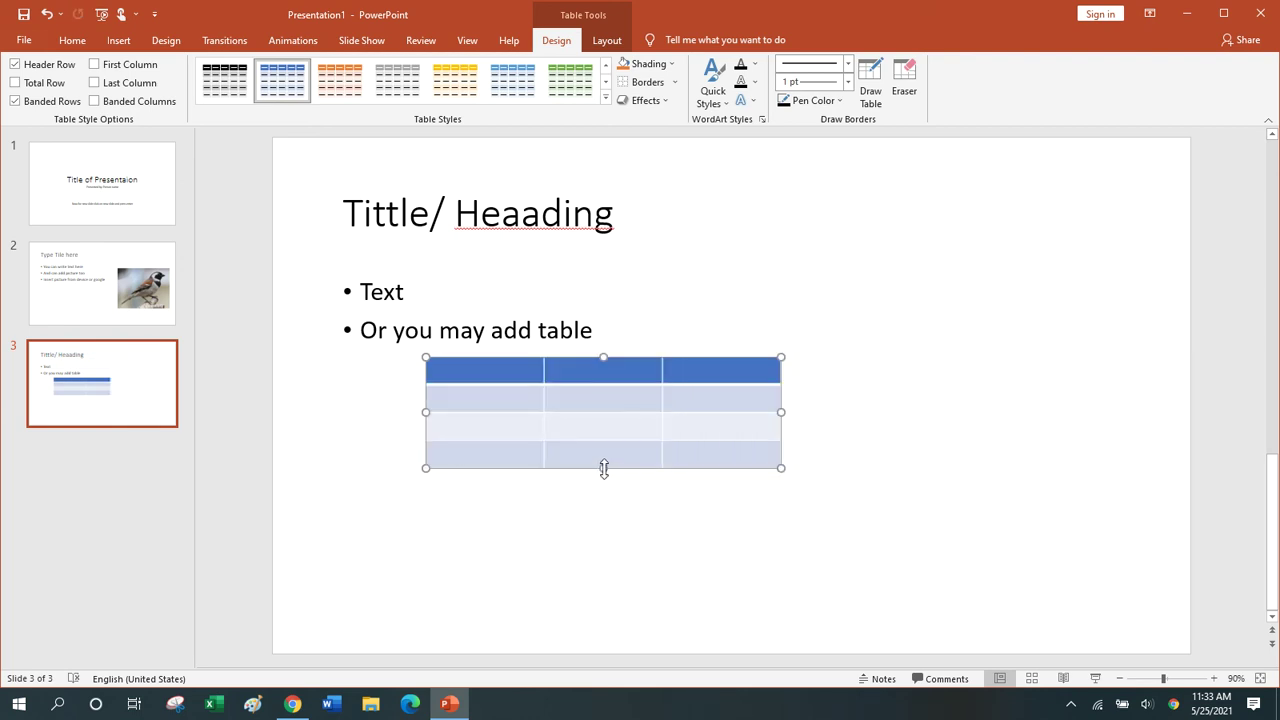
{"action": "left_click_drag", "start_coordinate": [603, 468], "coordinate": [603, 559]}
{"action": "left_click", "coordinate": [910, 487]}
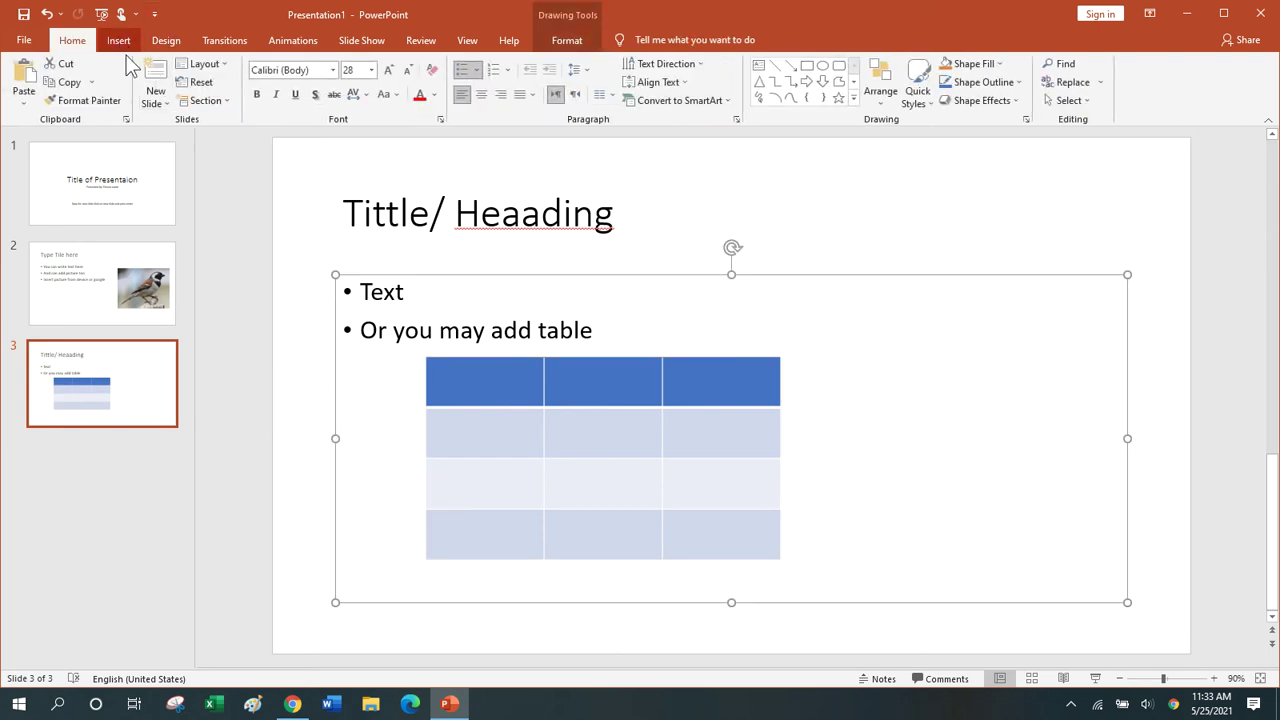
{"action": "left_click", "coordinate": [158, 105]}
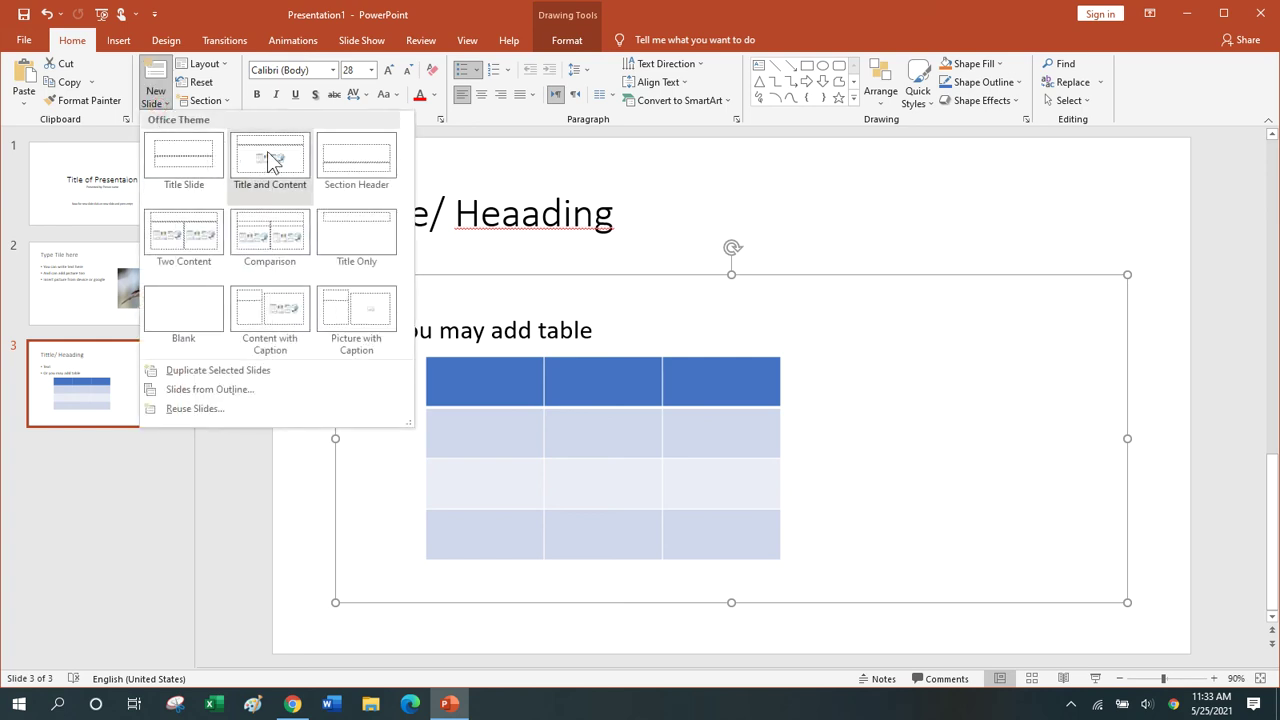
Add a fourth Title and Content slide with the first bullet 'To Change design'.
{"action": "left_click", "coordinate": [267, 157]}
{"action": "left_click", "coordinate": [501, 302]}
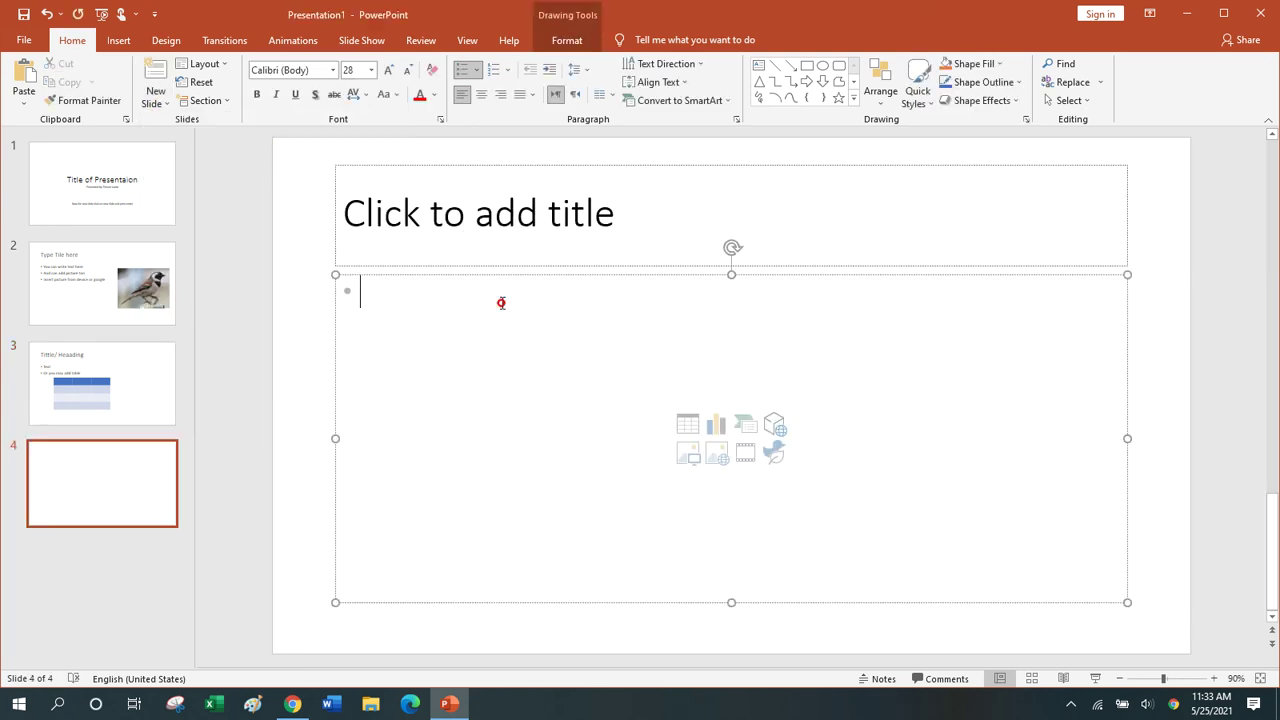
{"action": "type", "text": "To Change"}
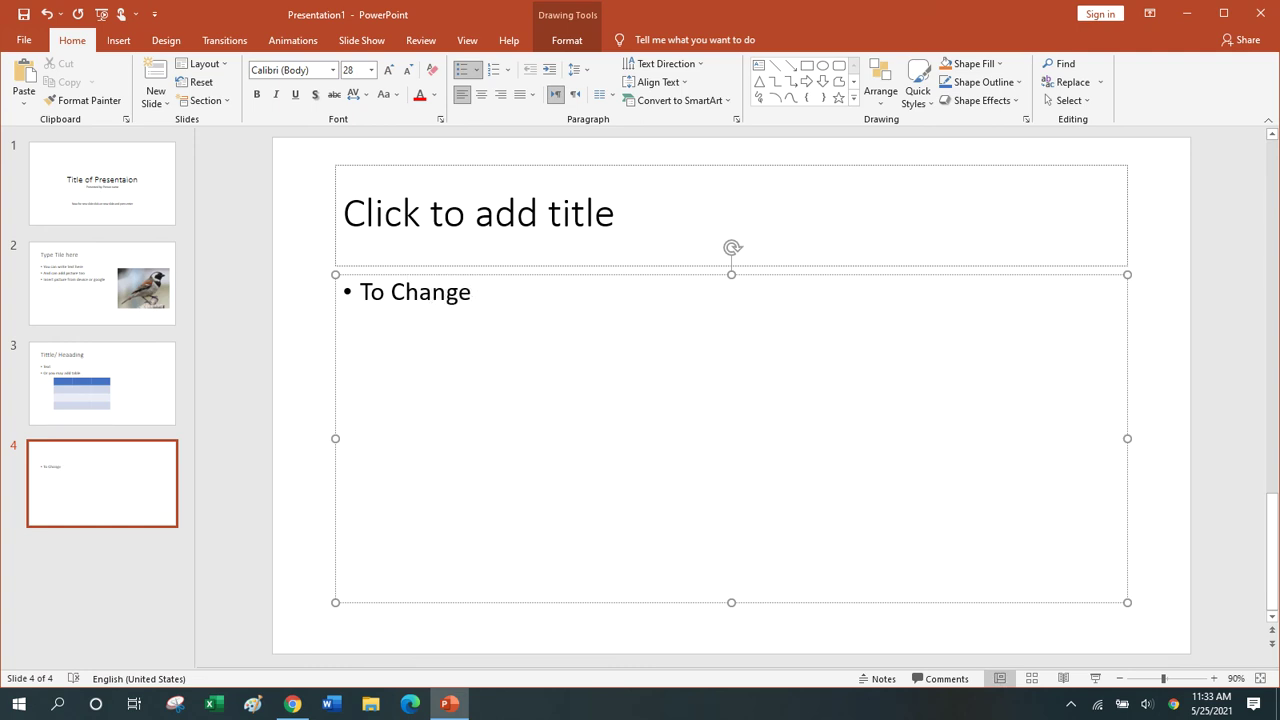
{"action": "left_click", "coordinate": [169, 44]}
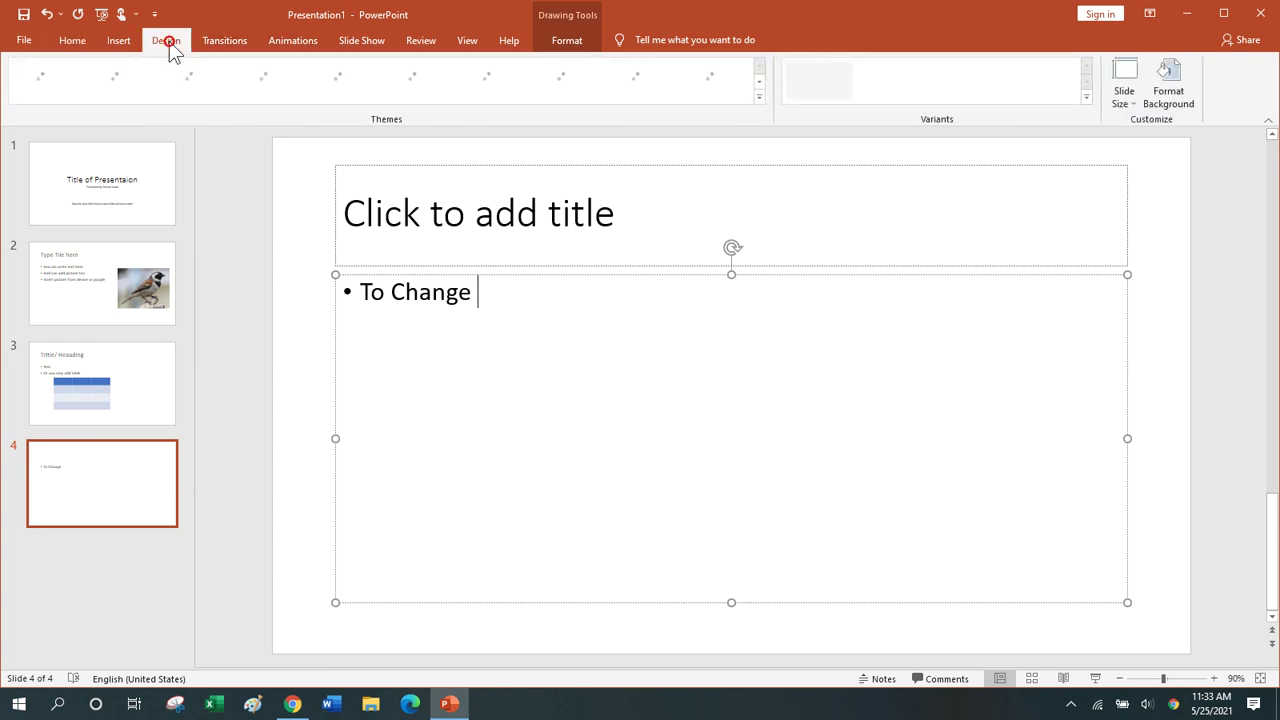
{"action": "left_click", "coordinate": [448, 331]}
{"action": "type", "text": "desin"}
{"action": "key", "text": "BackSpace"}
{"action": "key", "text": "BackSpace"}
{"action": "key", "text": "BackSpace"}
{"action": "key", "text": "BackSpace"}
{"action": "key", "text": "BackSpace"}
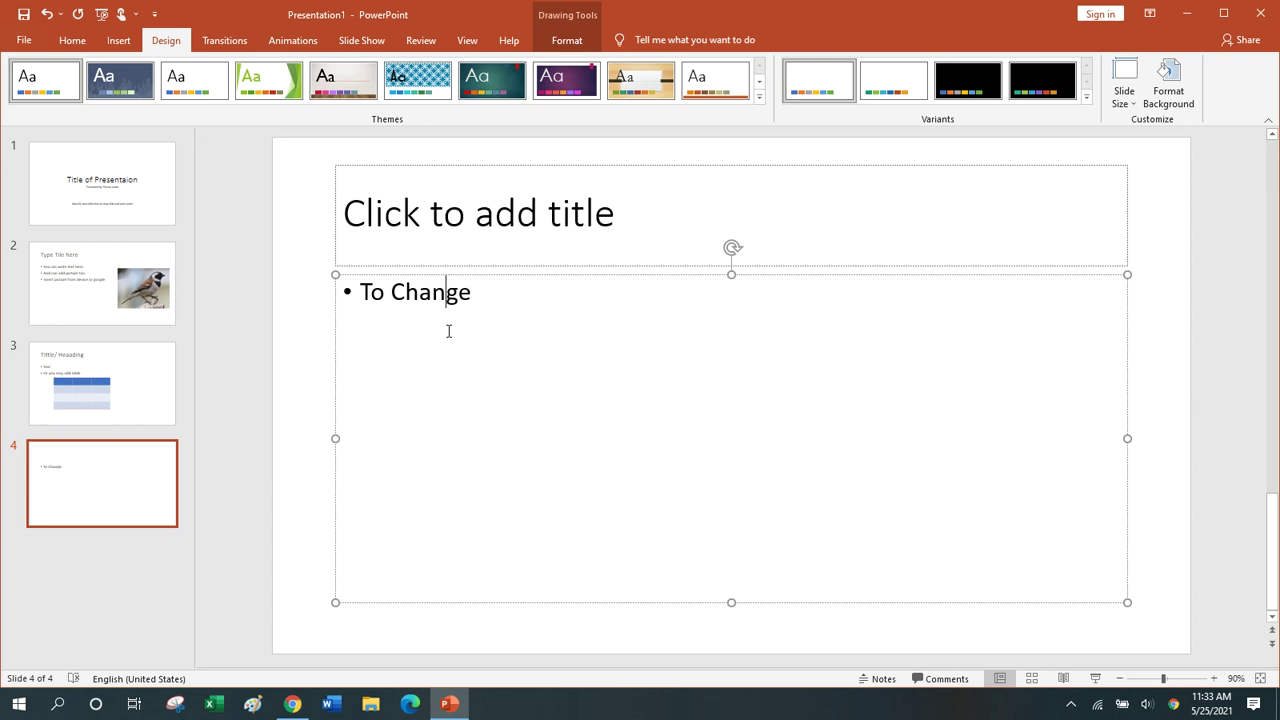
{"action": "type", "text": "  desi"}
{"action": "type", "text": "gn"}
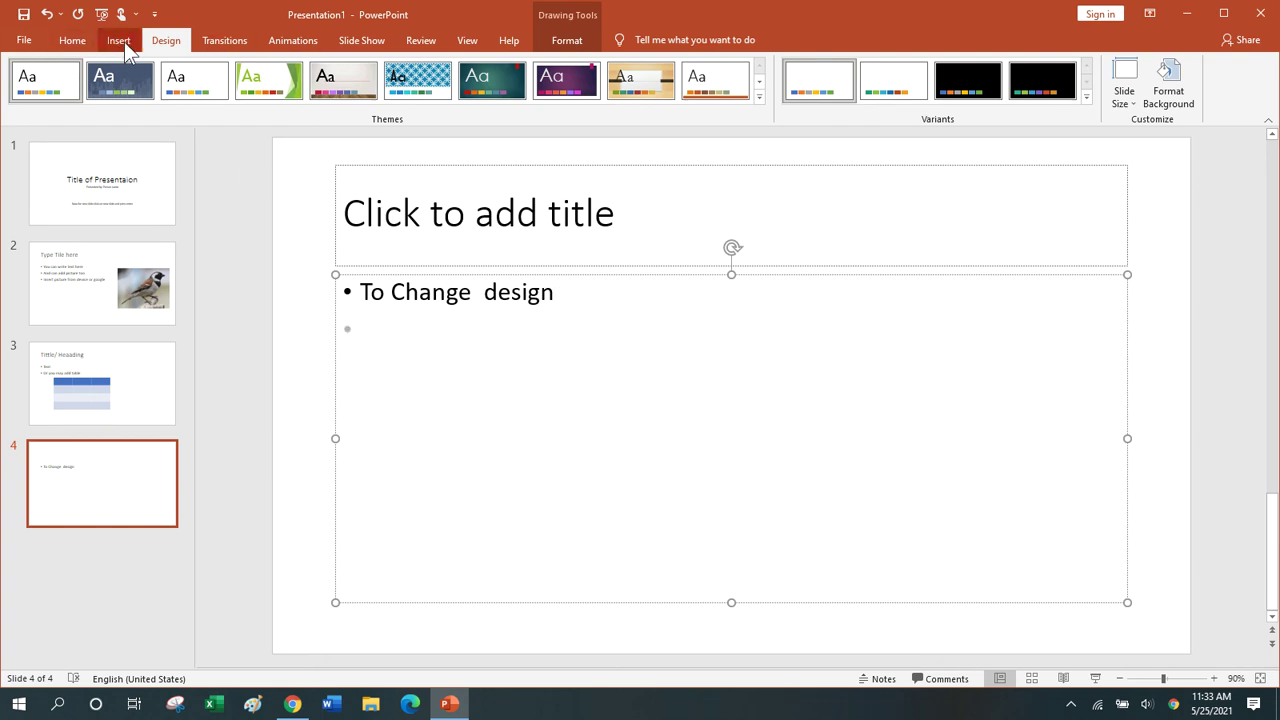
Add the second bullet 'Click on design'.
{"action": "left_click", "coordinate": [80, 41]}
{"action": "left_click", "coordinate": [172, 45]}
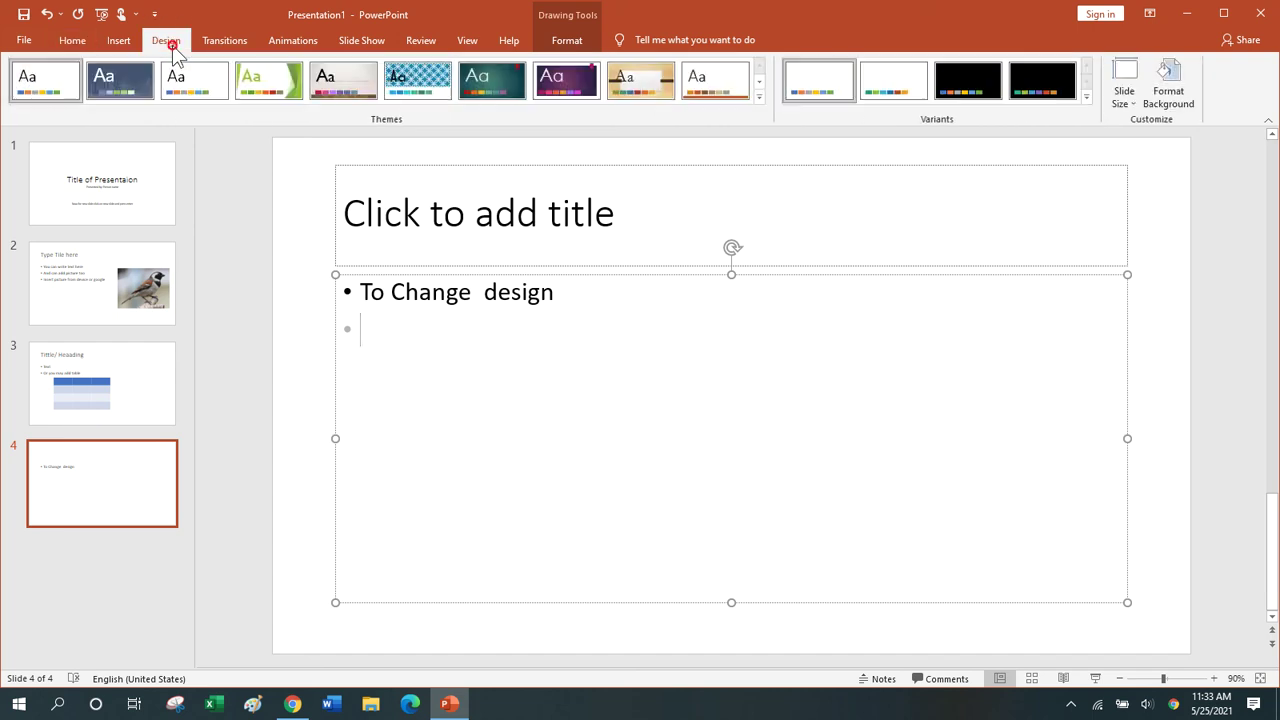
{"action": "type", "text": "click "}
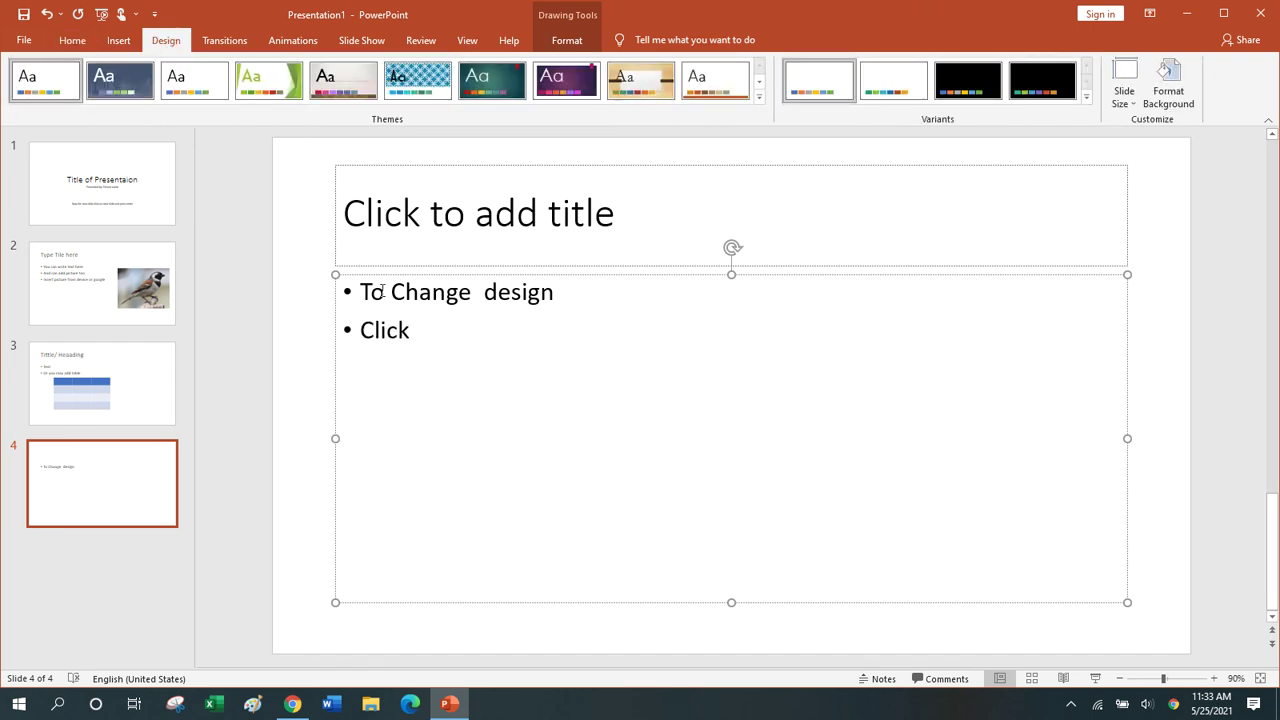
{"action": "type", "text": "nm"}
{"action": "type", "text": "desi"}
{"action": "type", "text": "gn"}
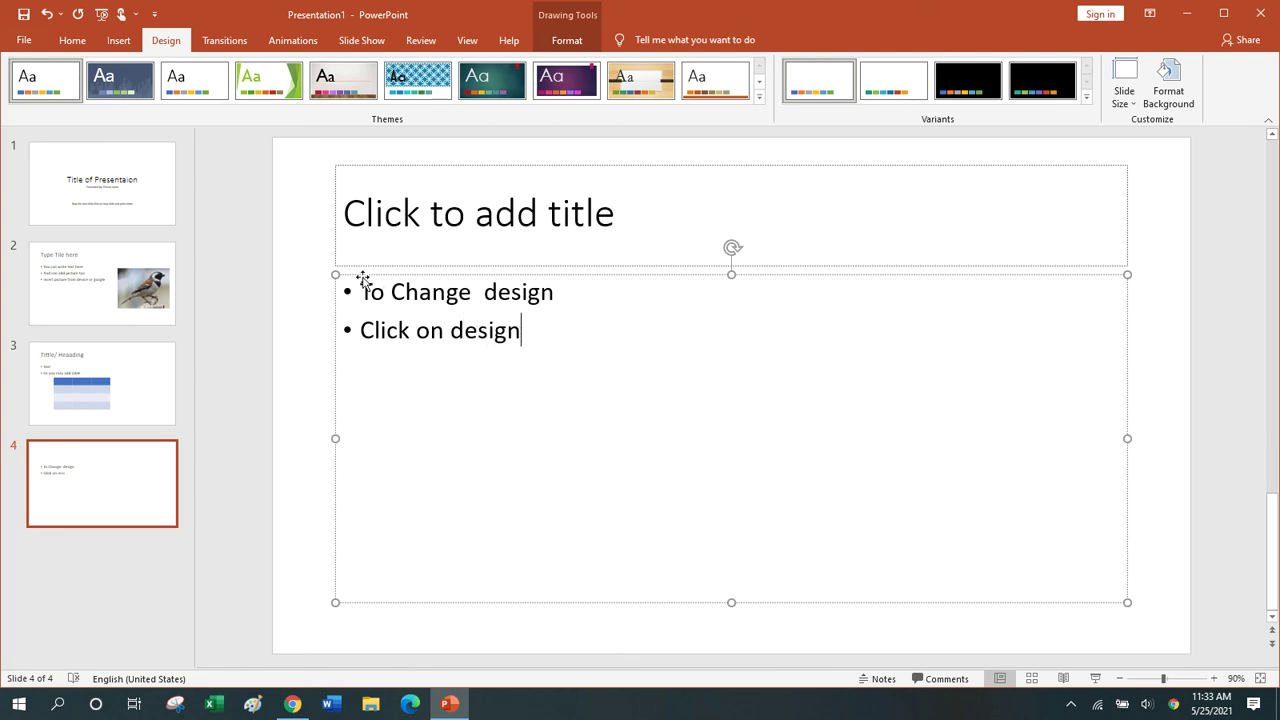
{"action": "left_click", "coordinate": [210, 82]}
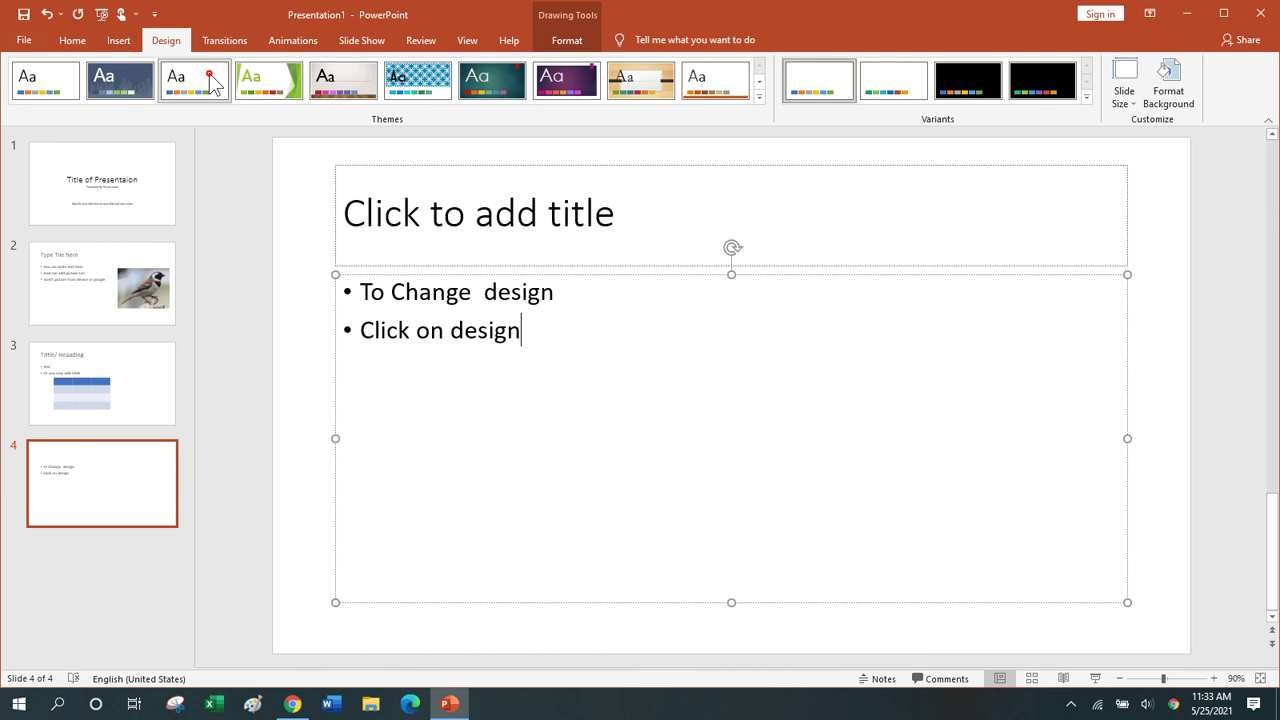
Apply the blue theme and review slides 1 to 4.
{"action": "left_click", "coordinate": [760, 97]}
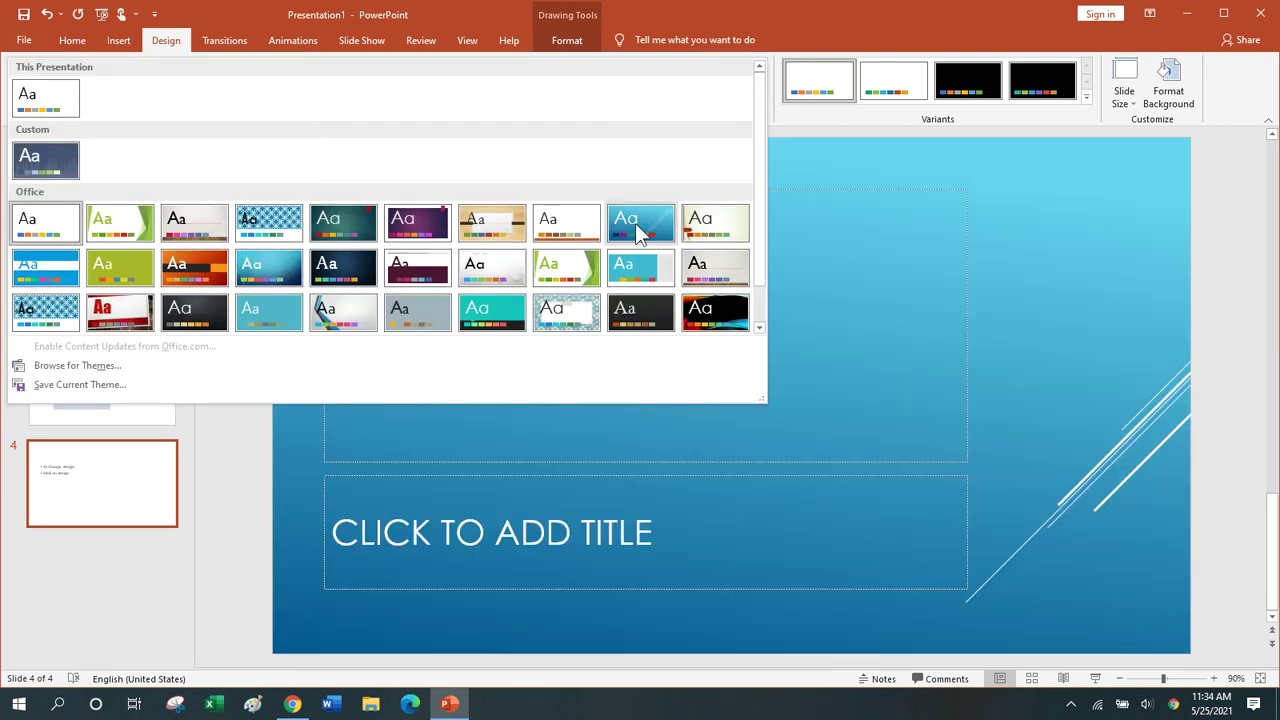
{"action": "left_click", "coordinate": [635, 223]}
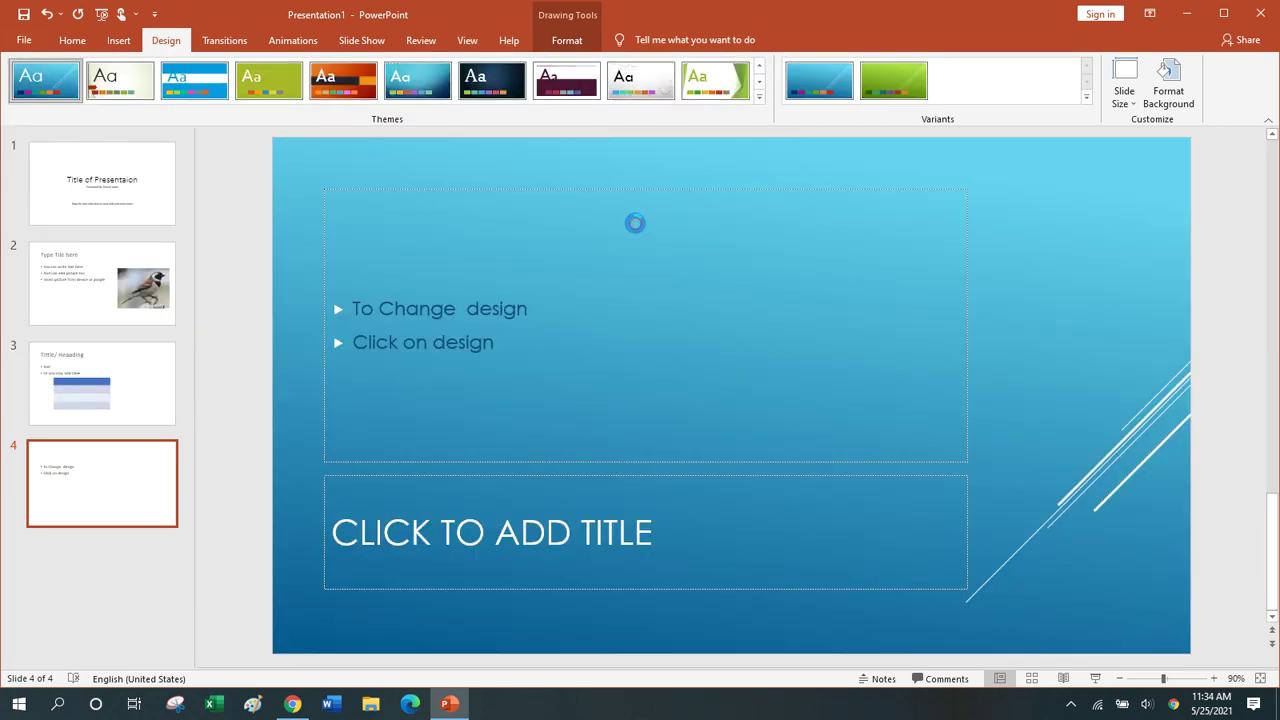
{"action": "left_click", "coordinate": [82, 203]}
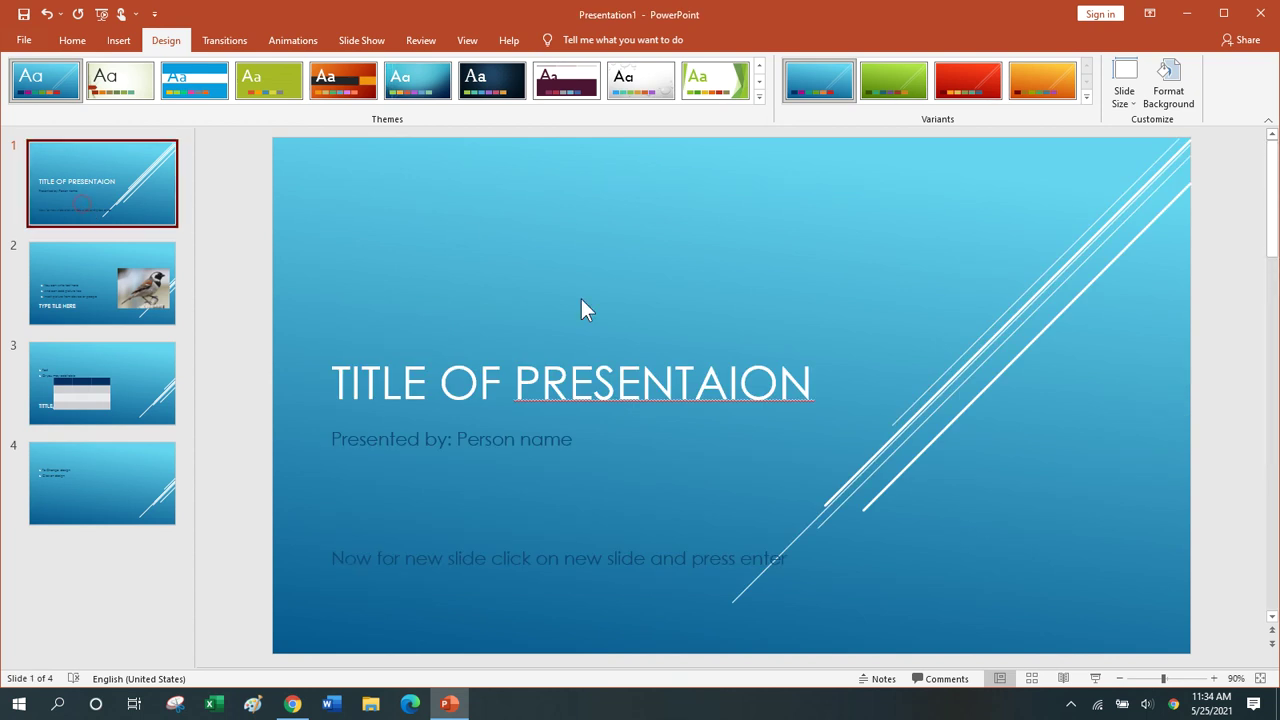
{"action": "left_click", "coordinate": [59, 263]}
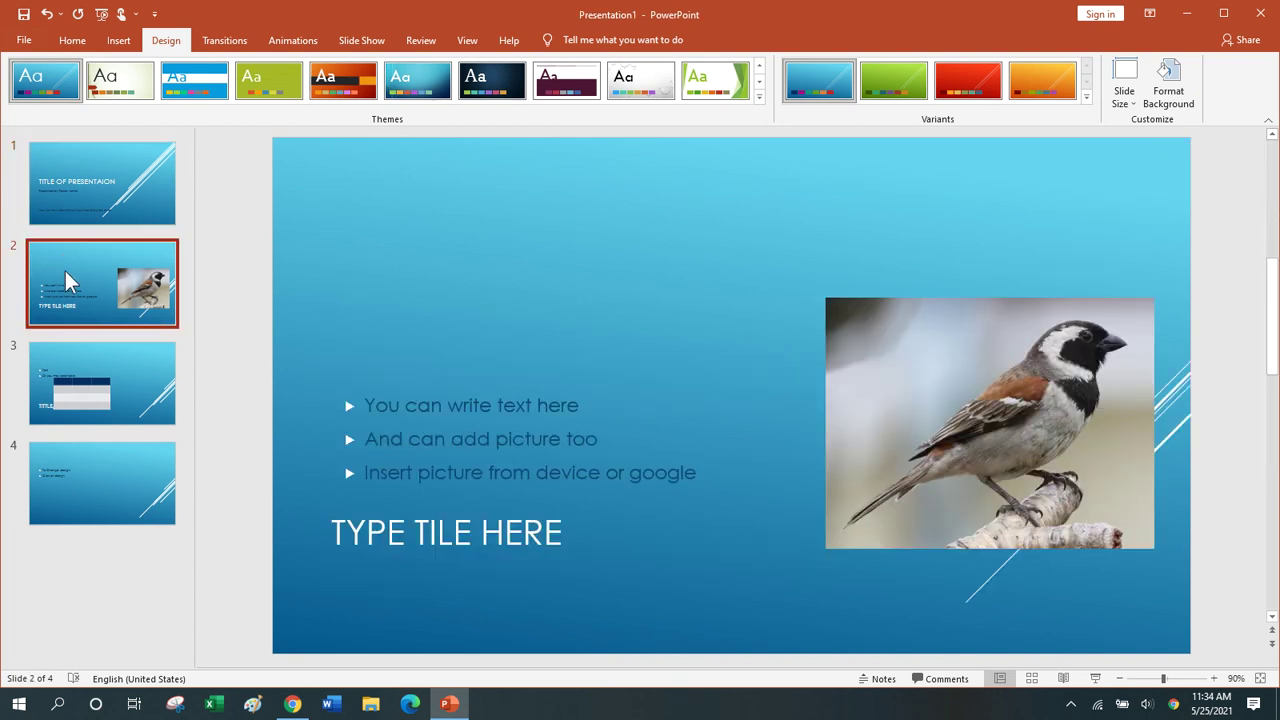
{"action": "left_click", "coordinate": [83, 402]}
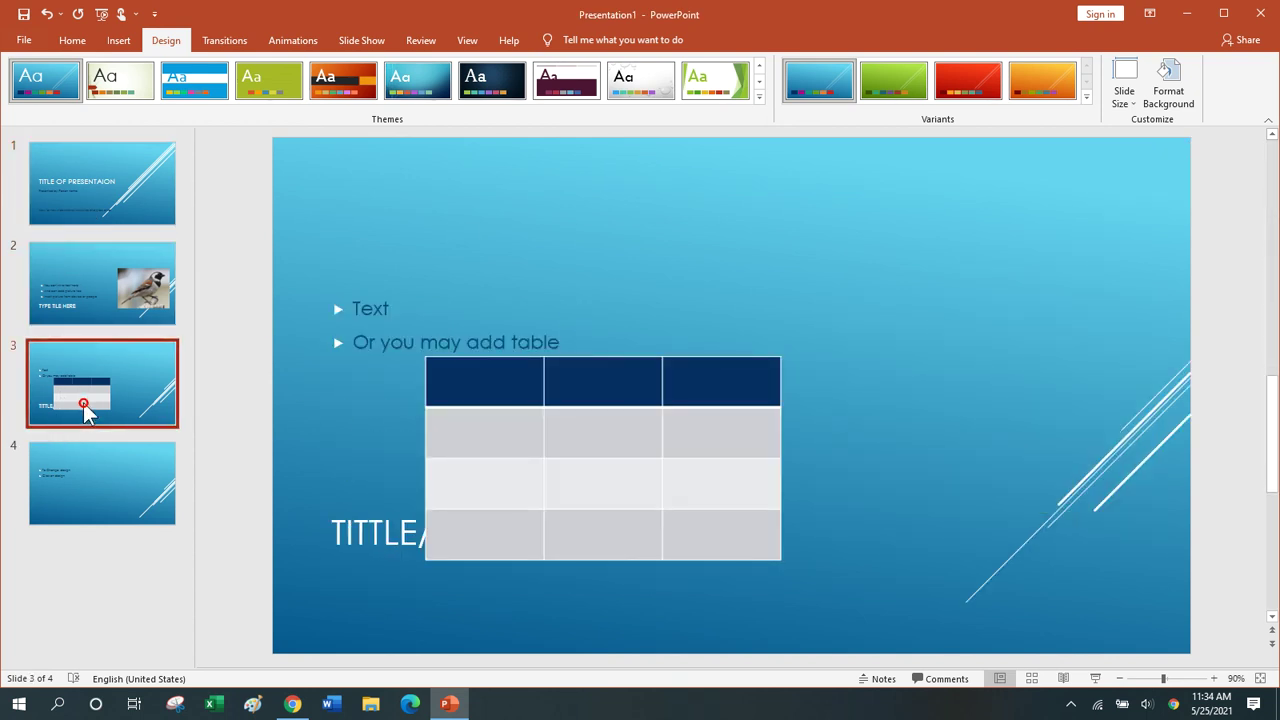
{"action": "left_click", "coordinate": [95, 505]}
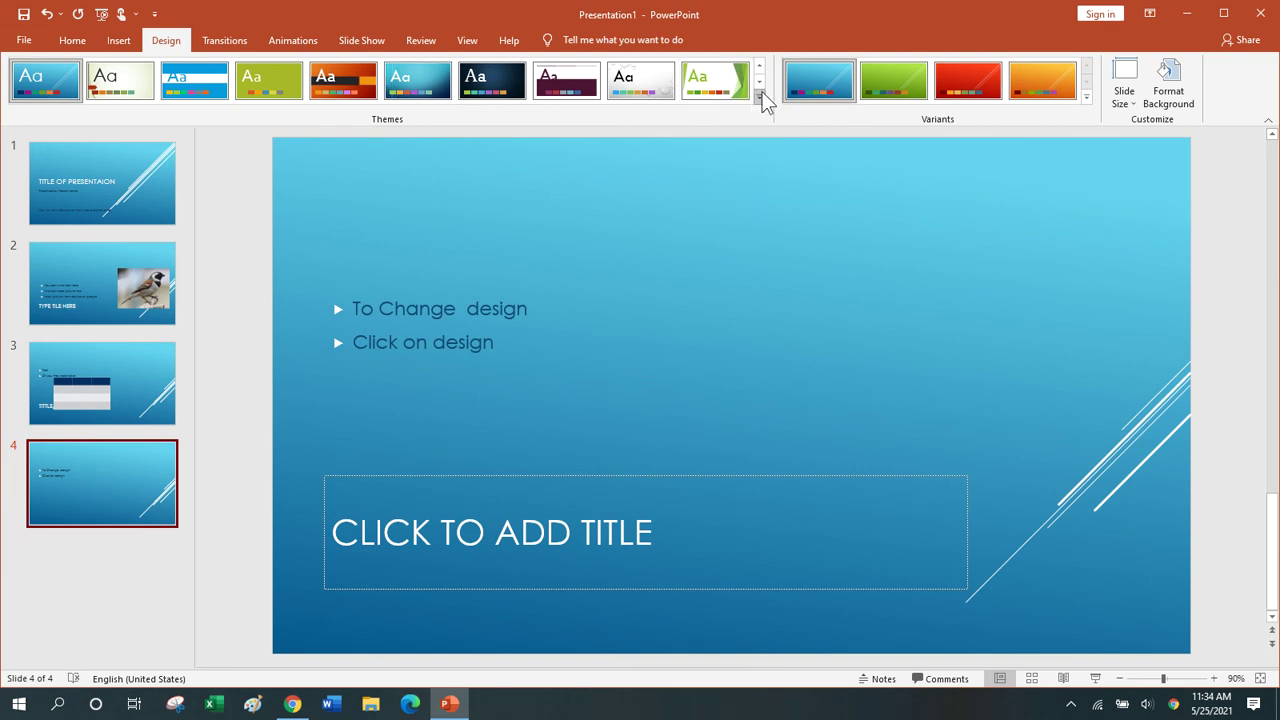
Apply the wood-grain theme to all slides and review each one.
{"action": "left_click", "coordinate": [759, 97]}
{"action": "left_click", "coordinate": [491, 220]}
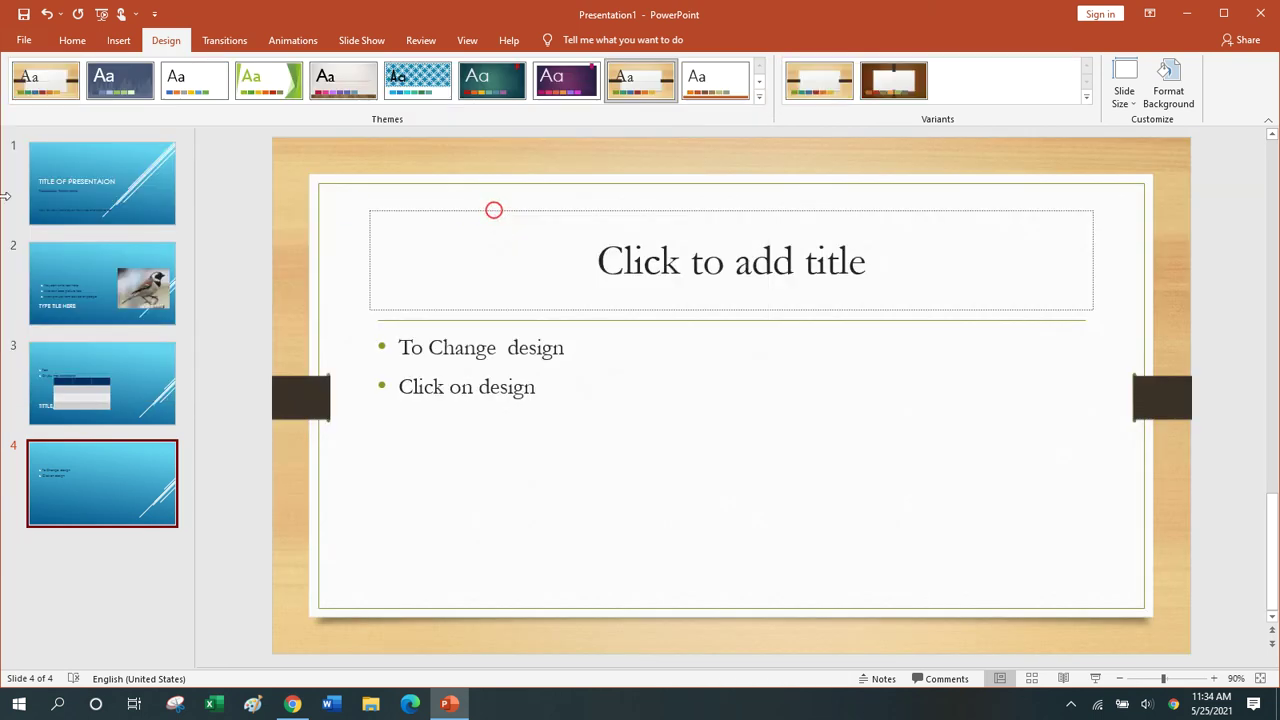
{"action": "left_click", "coordinate": [62, 183]}
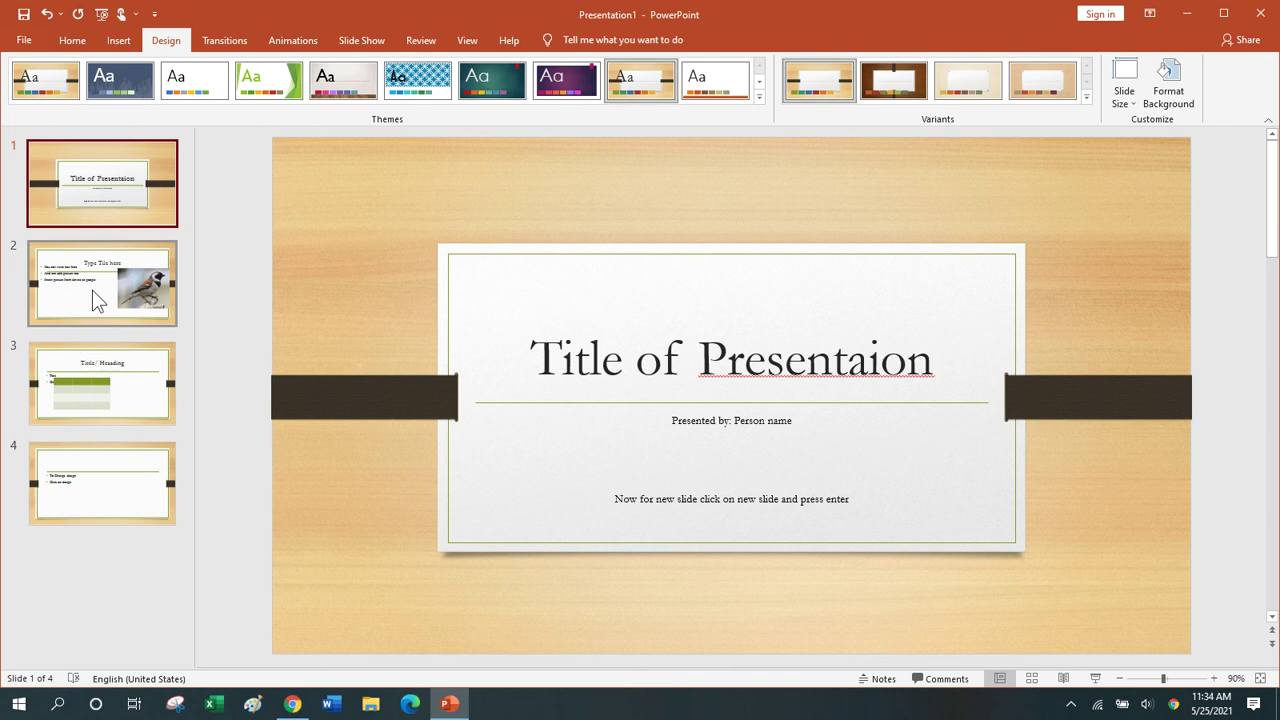
{"action": "left_click", "coordinate": [92, 290]}
{"action": "left_click", "coordinate": [90, 370]}
{"action": "left_click", "coordinate": [96, 492]}
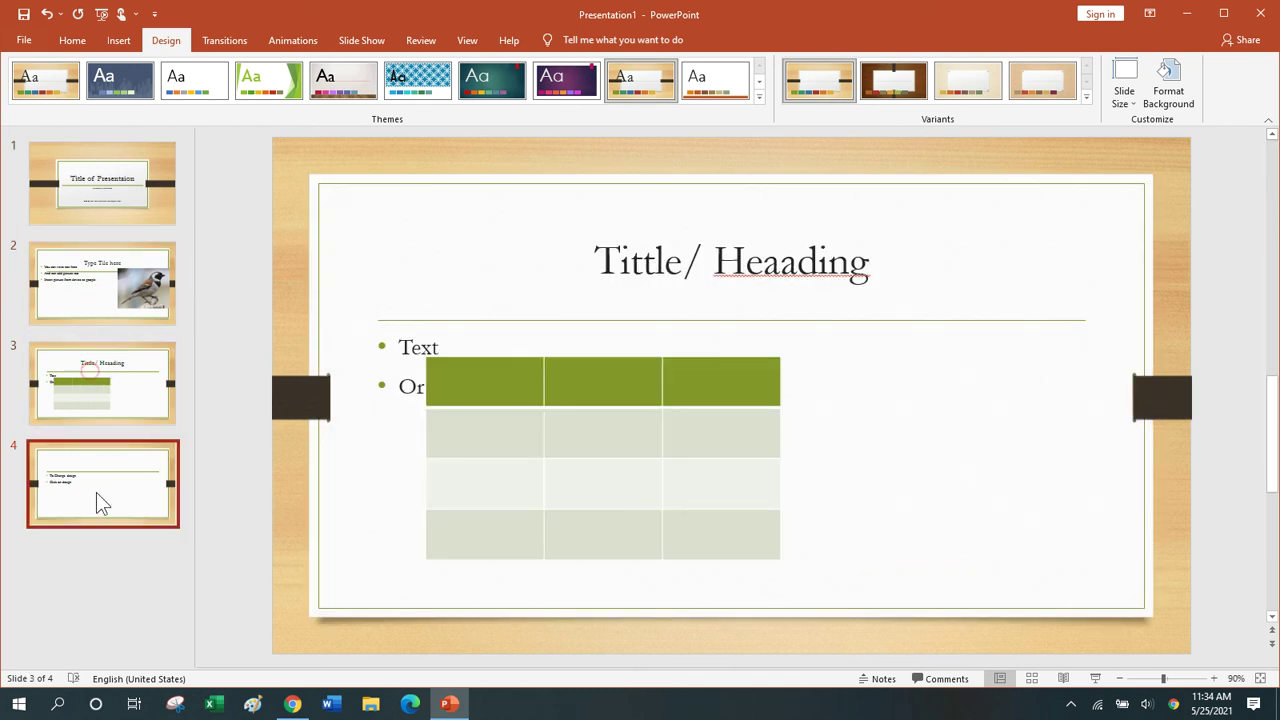
{"action": "left_click", "coordinate": [555, 388]}
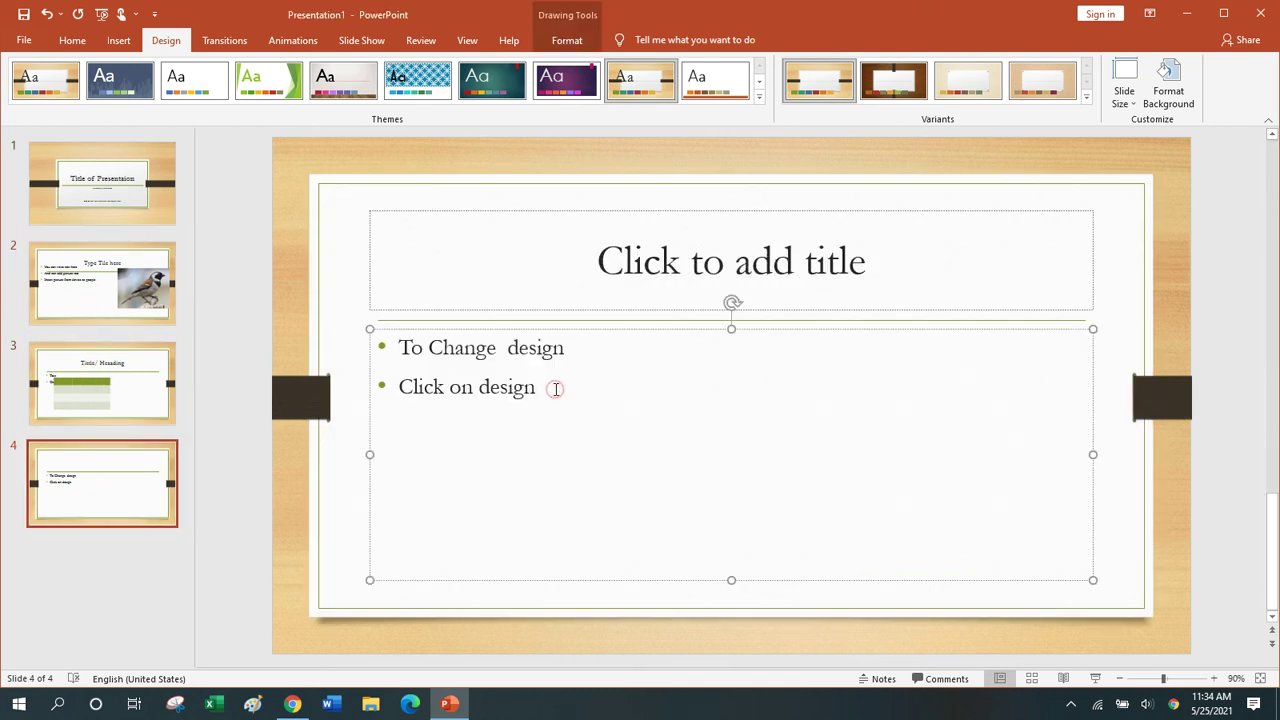
Add the bullet 'Noor's World ☺' and style it pale blue-grey, 28 pt and bold.
{"action": "type", "text": "Noor’s World"}
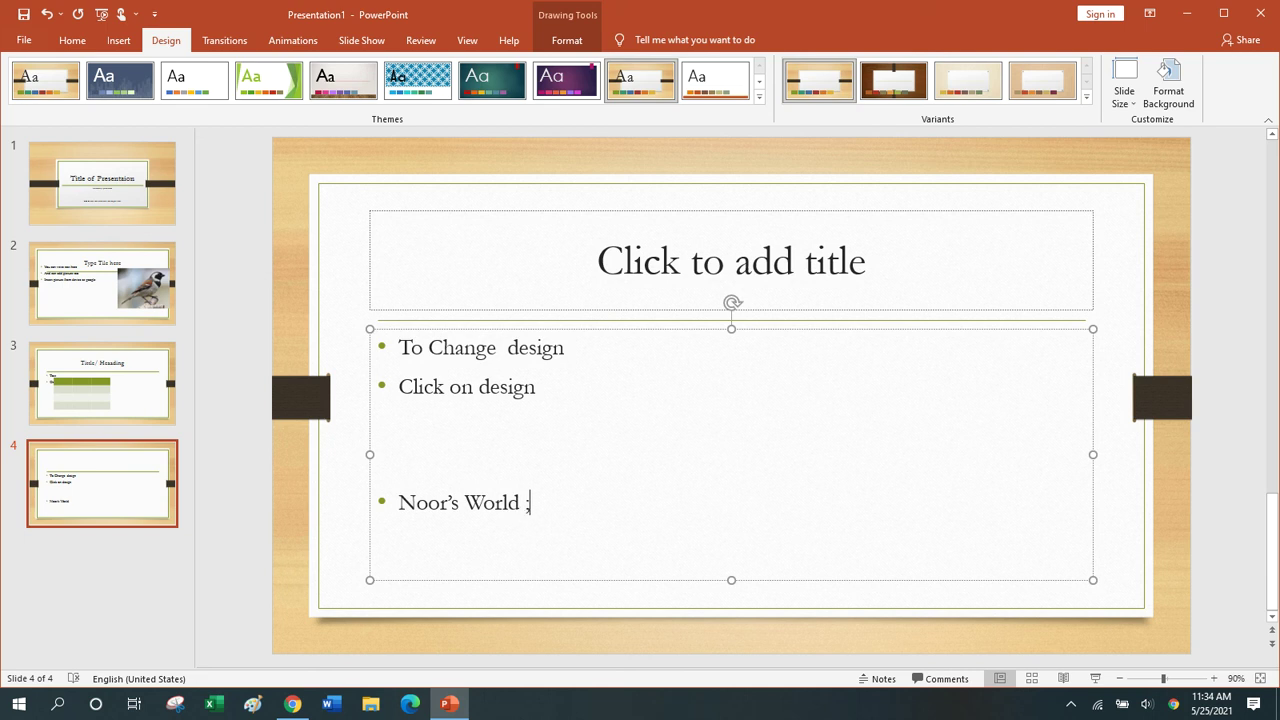
{"action": "type", "text": ":)"}
{"action": "left_click_drag", "start_coordinate": [398, 503], "coordinate": [522, 503]}
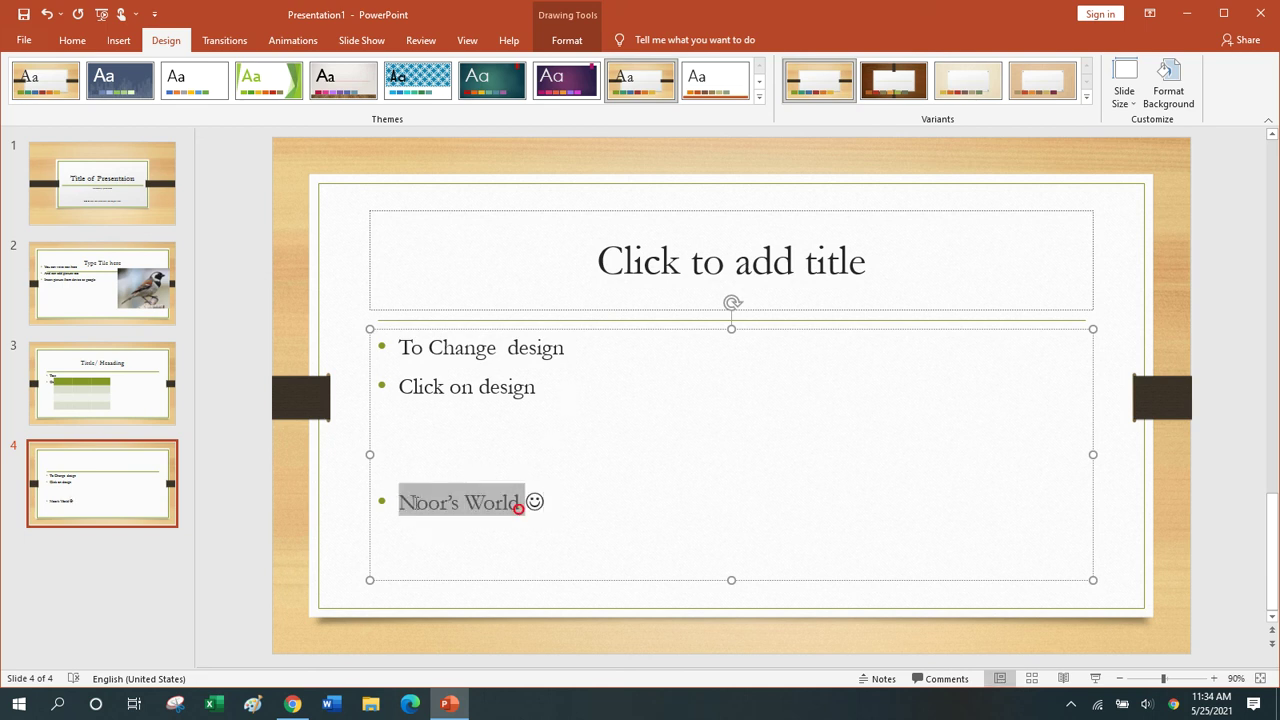
{"action": "left_click", "coordinate": [72, 42]}
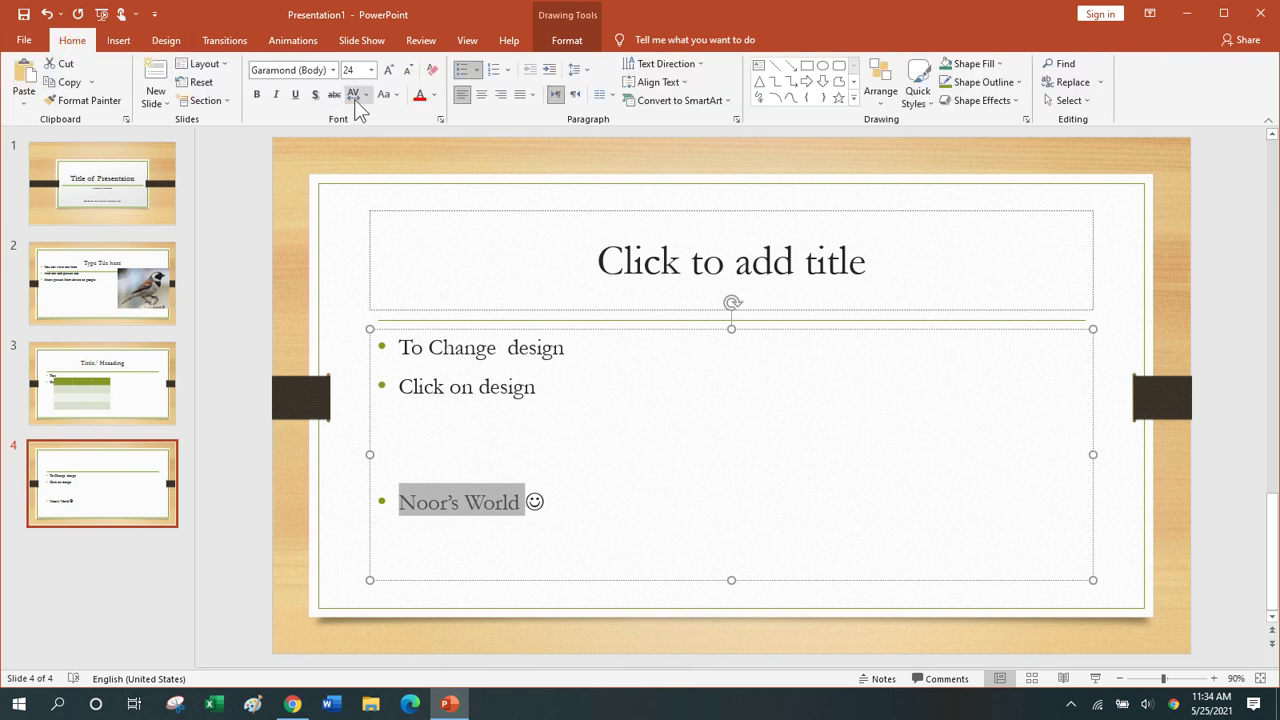
{"action": "left_click", "coordinate": [434, 95]}
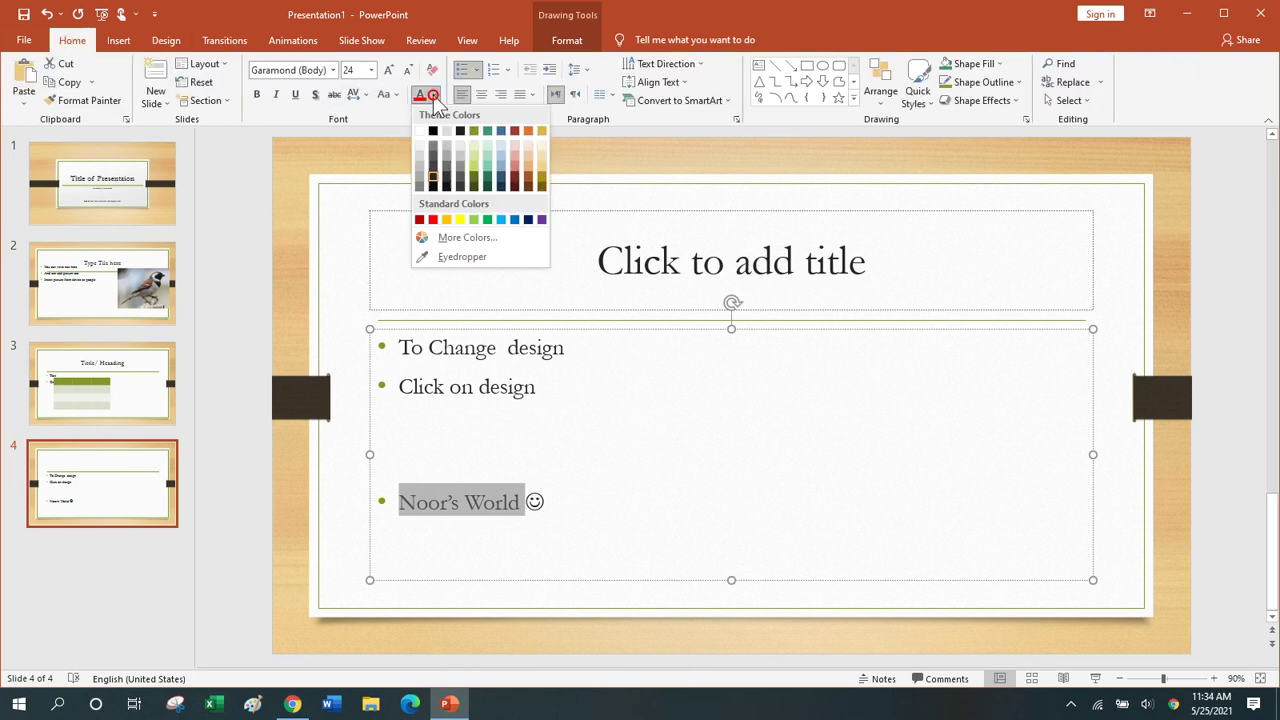
{"action": "left_click", "coordinate": [505, 176]}
{"action": "left_click", "coordinate": [388, 72]}
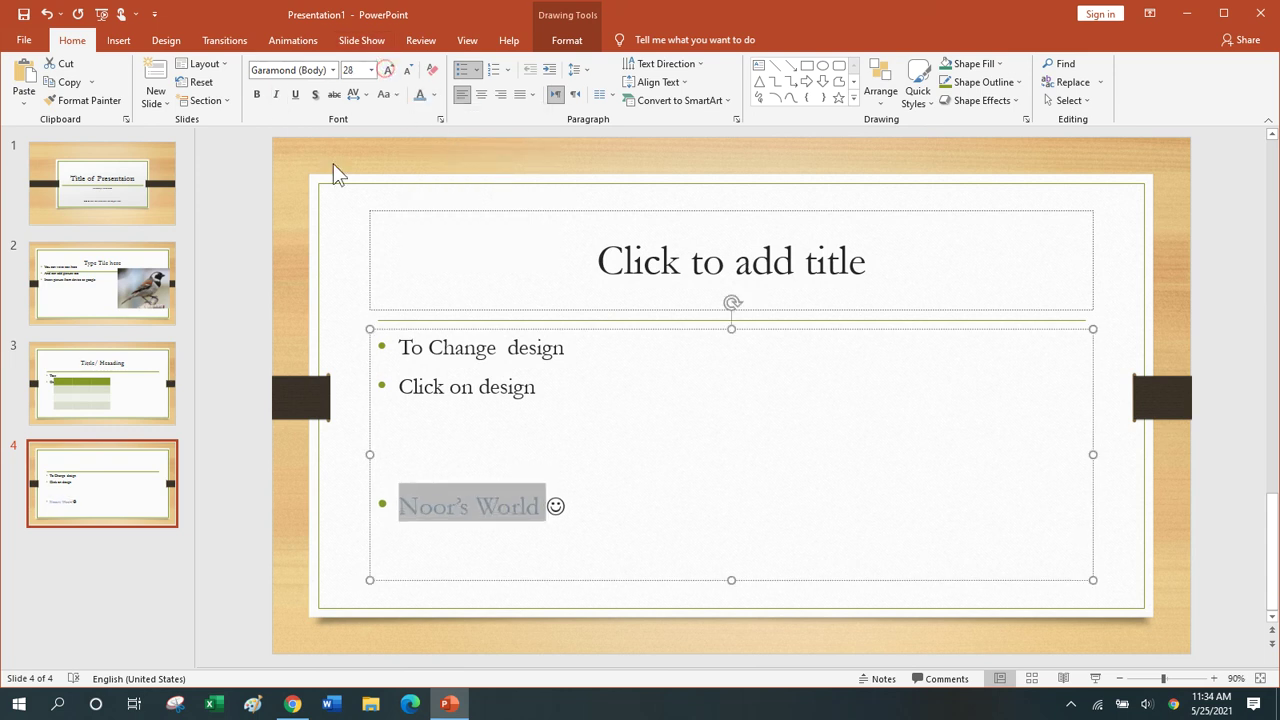
{"action": "left_click", "coordinate": [257, 95]}
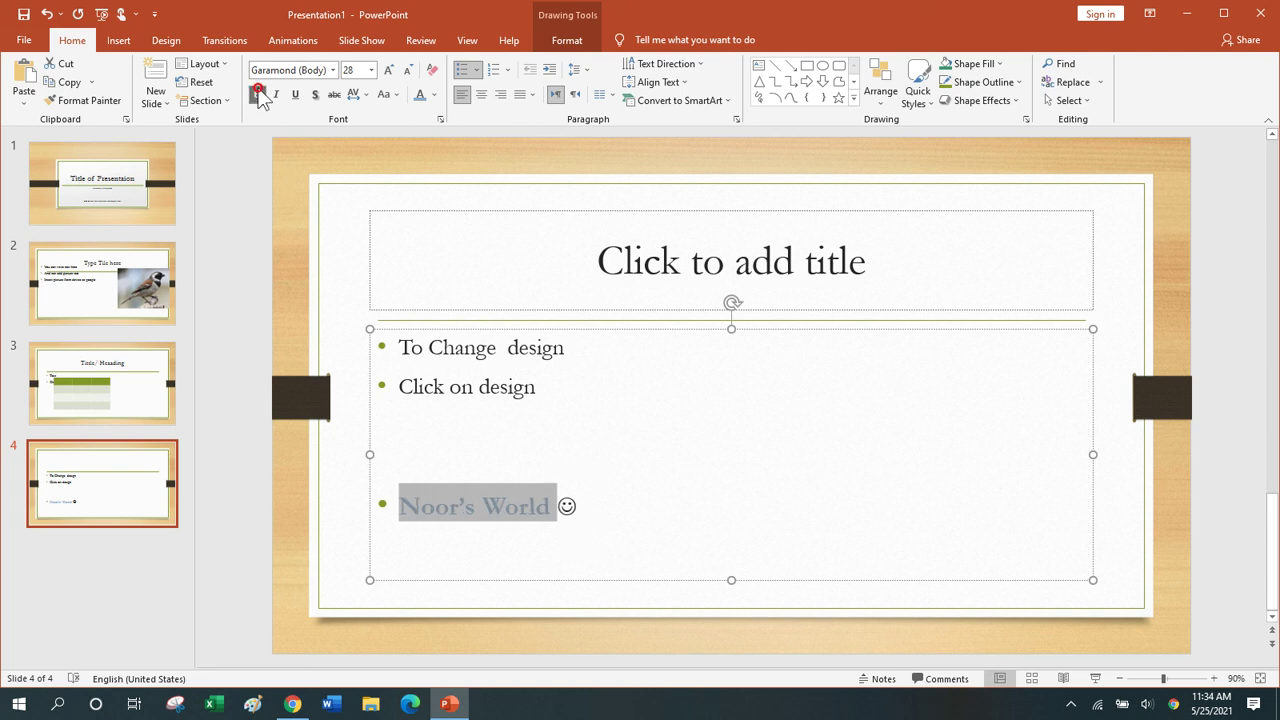
{"action": "left_click", "coordinate": [694, 452]}
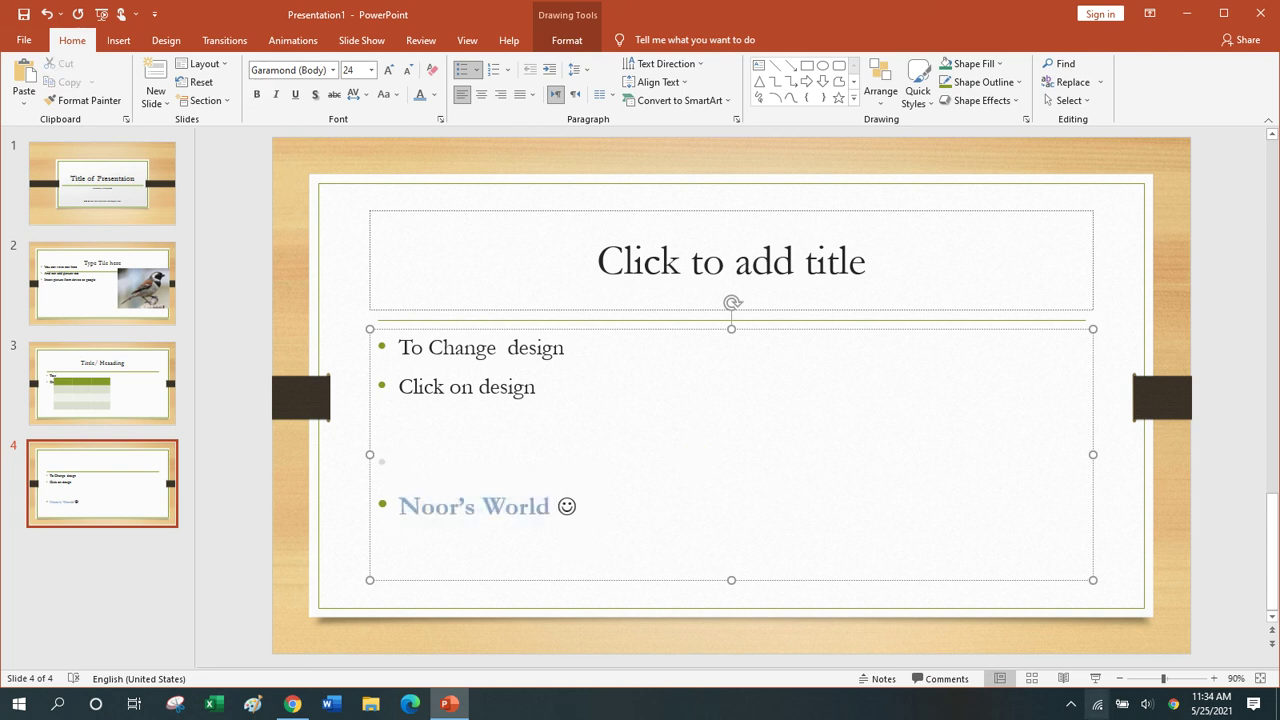
Bring the screen recorder window forward from the hidden system-tray icons.
{"action": "left_click", "coordinate": [1071, 704]}
{"action": "left_click", "coordinate": [1072, 673]}
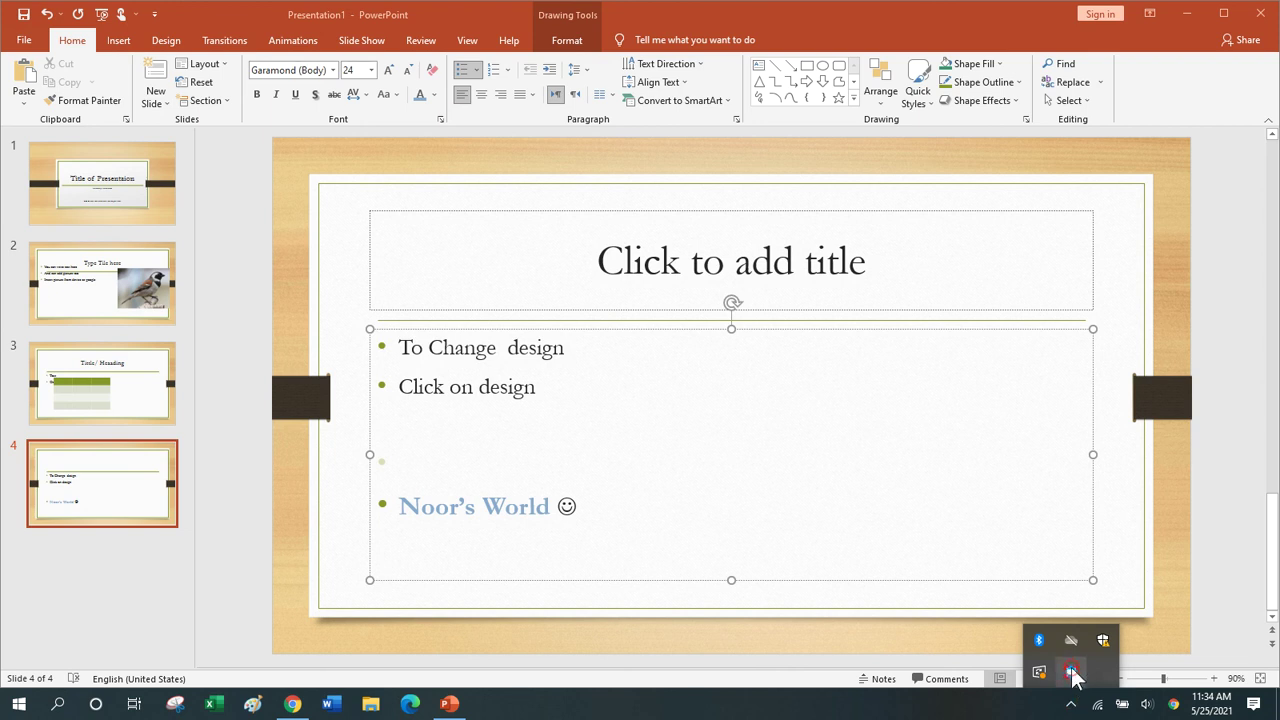
{"action": "left_click", "coordinate": [1098, 550]}
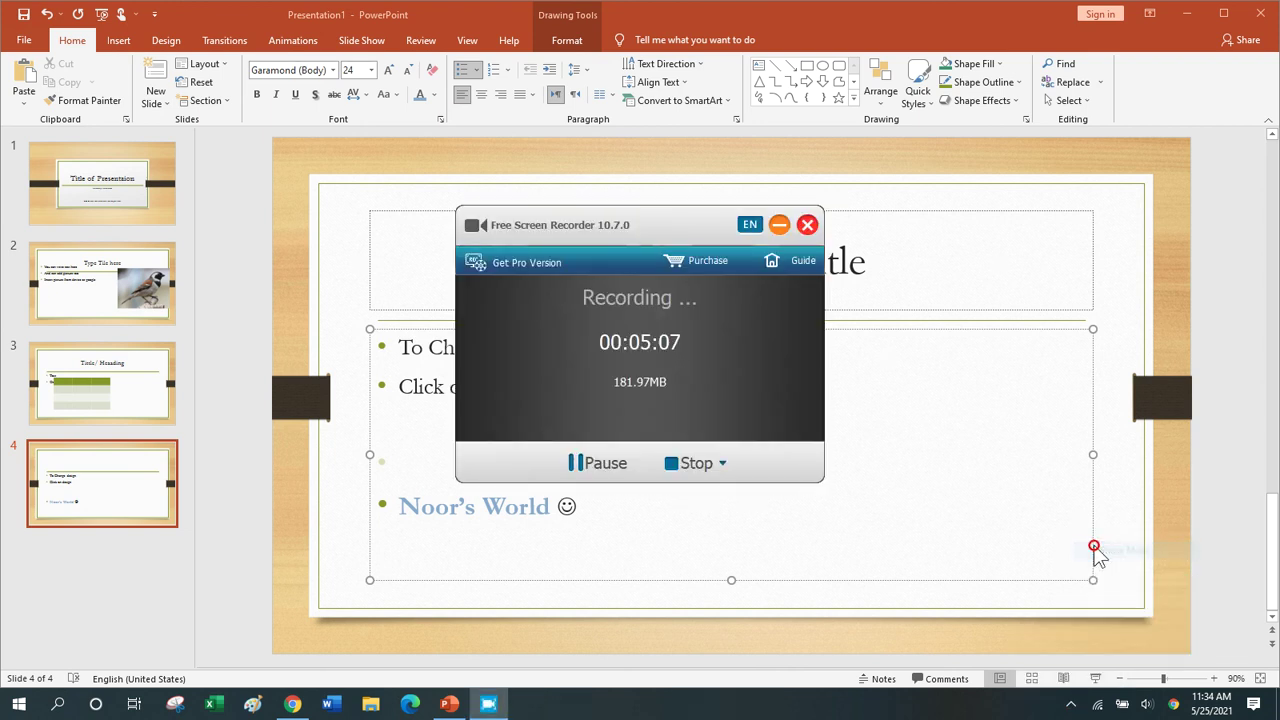